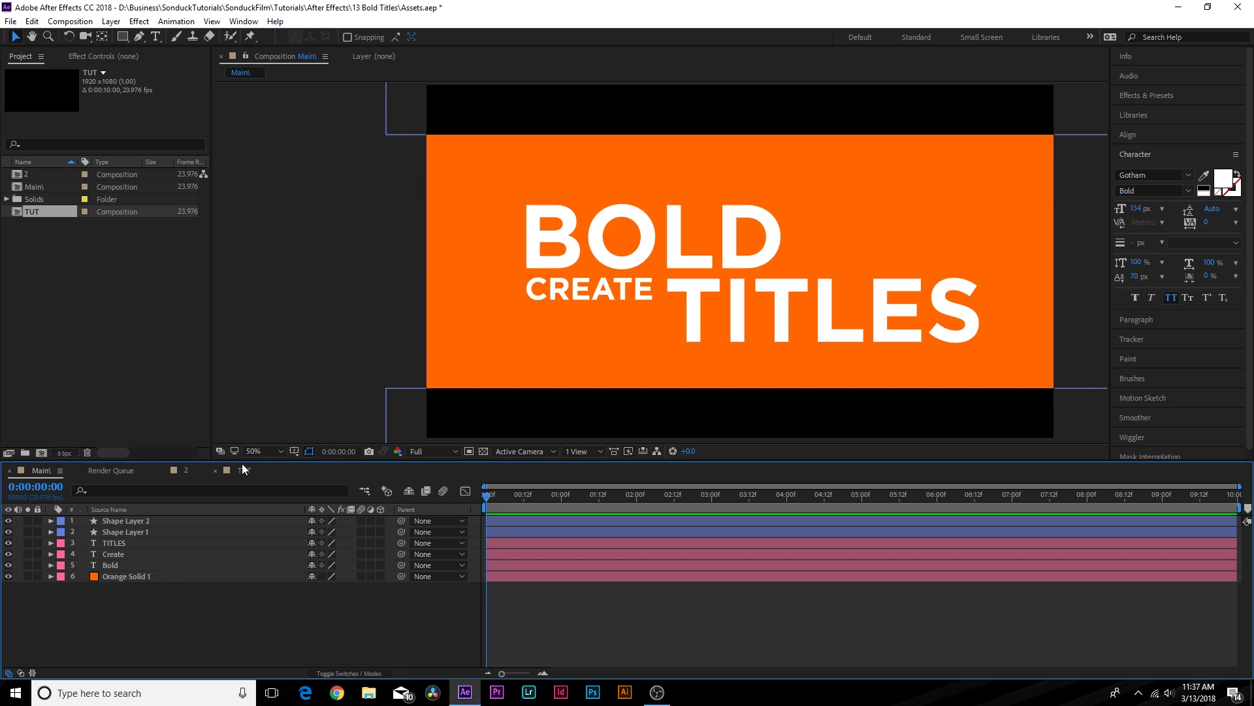
Switch to the TUT composition from its Timeline tab.
left_click(243, 470)
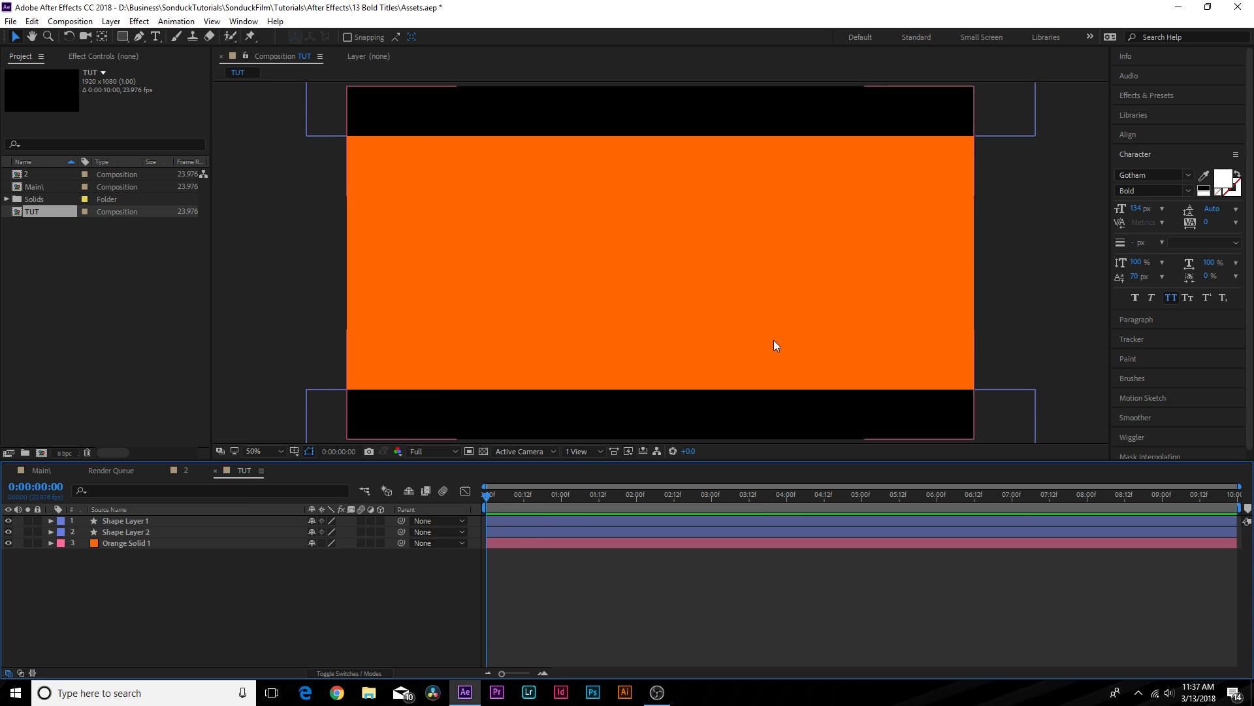
left_click(1188, 175)
scroll(1077, 253, "up", 3)
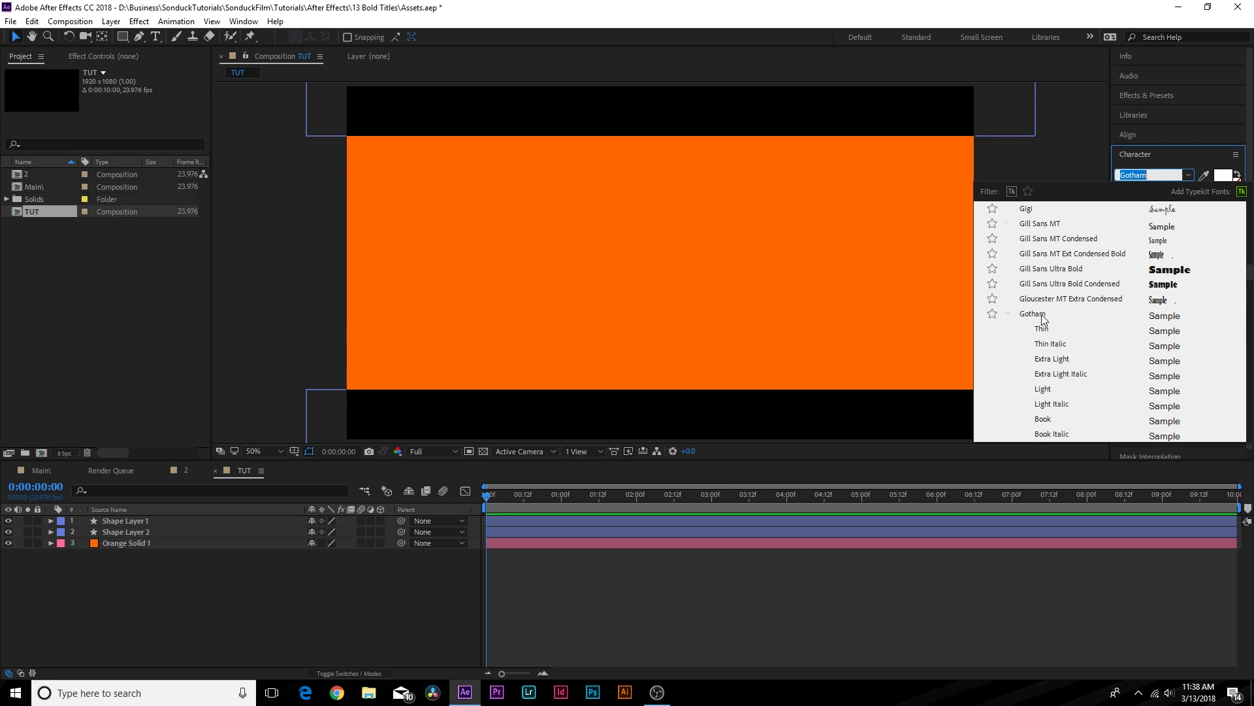
scroll(1043, 319, "down", 1)
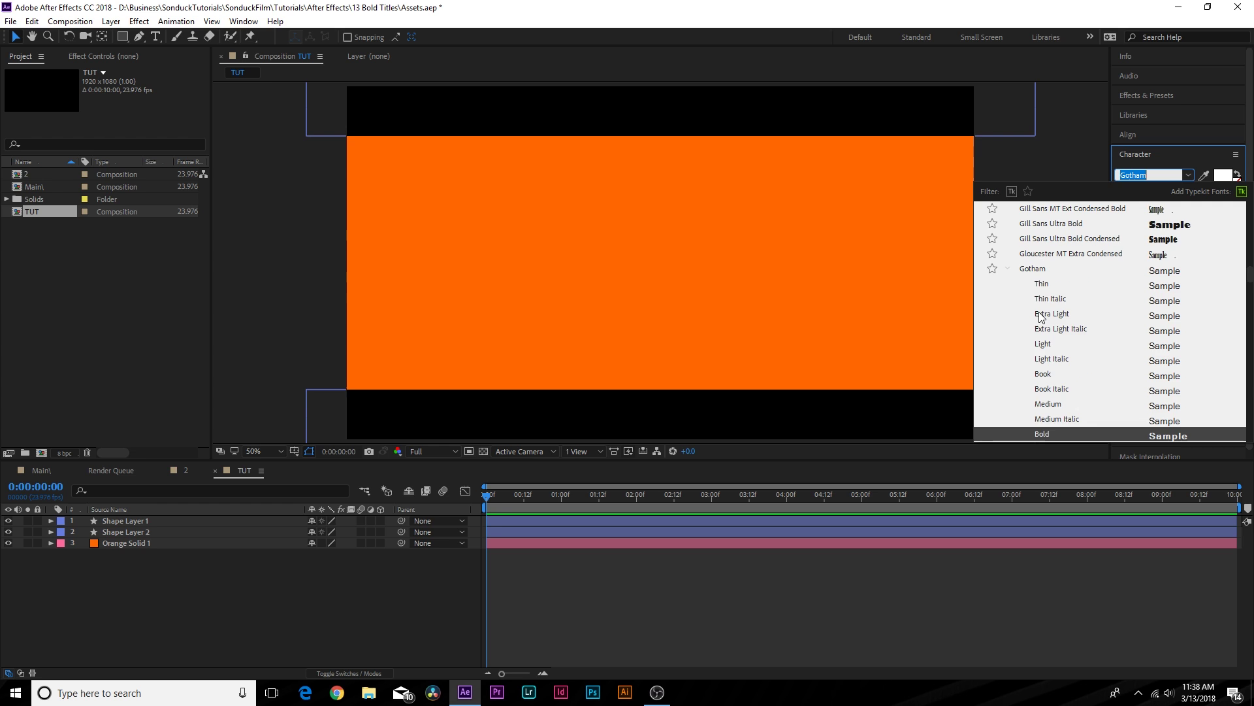
scroll(1042, 320, "down", 2)
scroll(1049, 354, "up", 1)
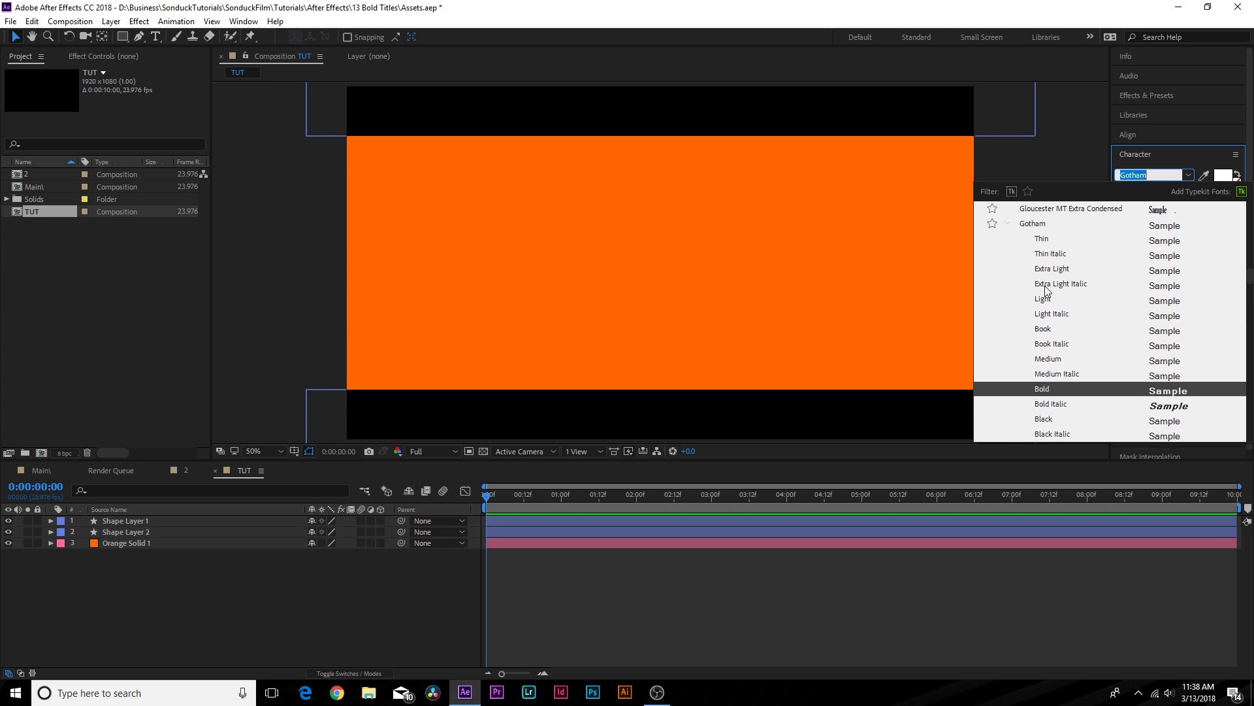
scroll(1042, 377, "down", 1)
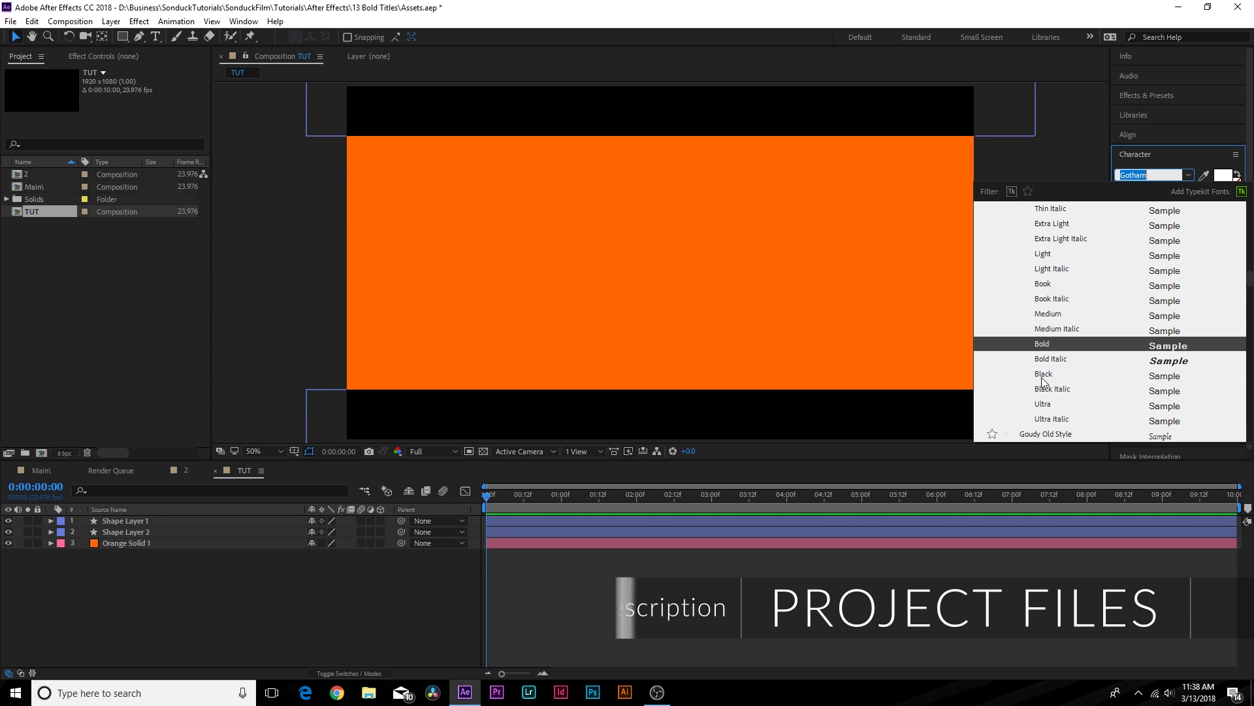
scroll(1046, 354, "up", 1)
scroll(1042, 269, "up", 1)
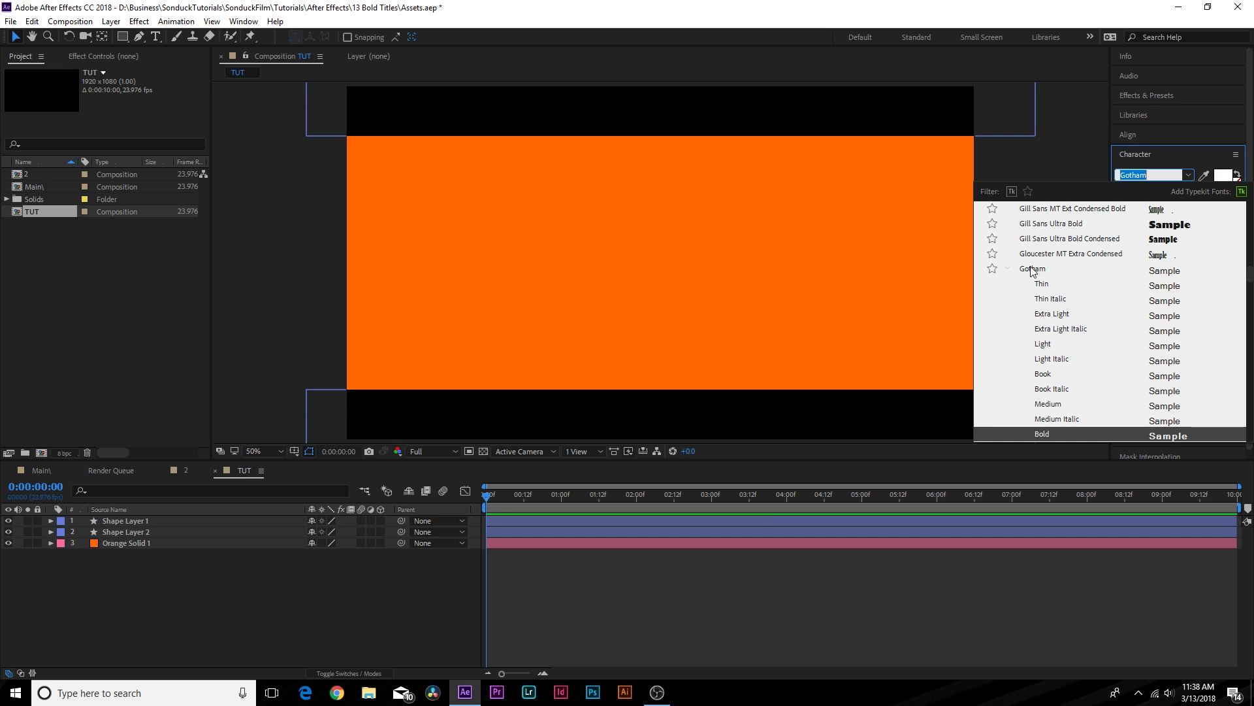
scroll(1047, 289, "down", 1)
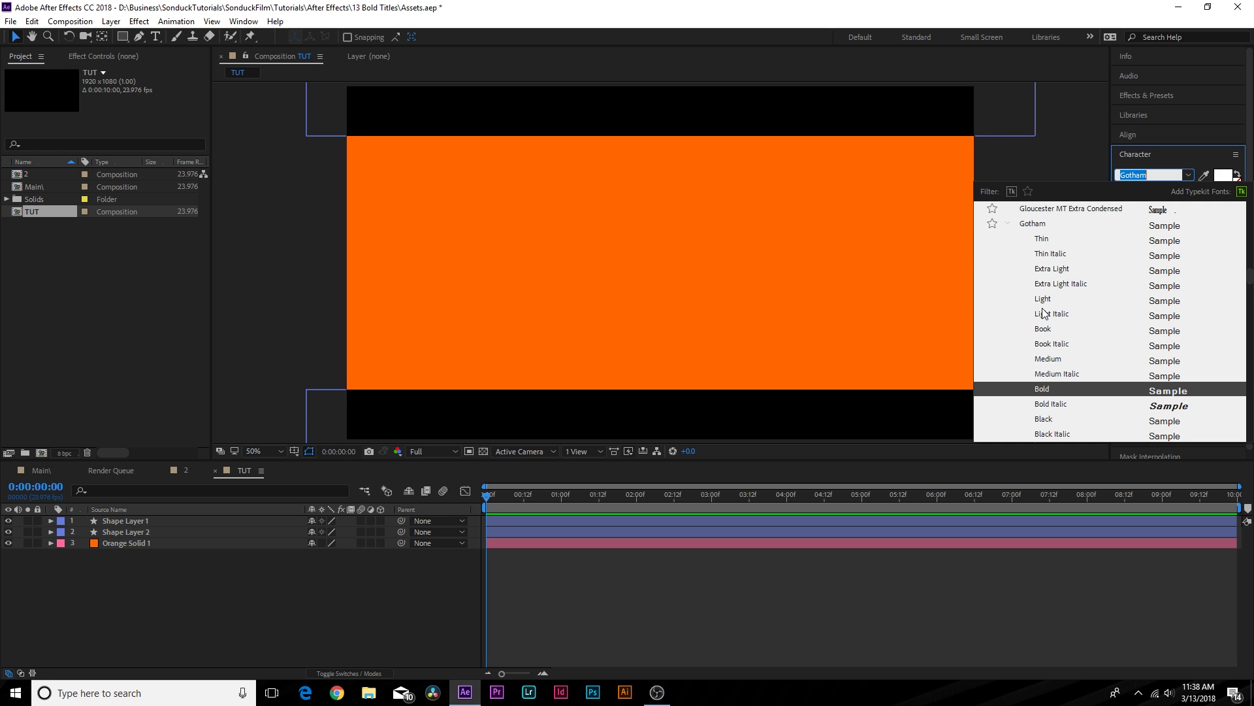
scroll(1080, 303, "down", 1)
scroll(1080, 303, "up", 3)
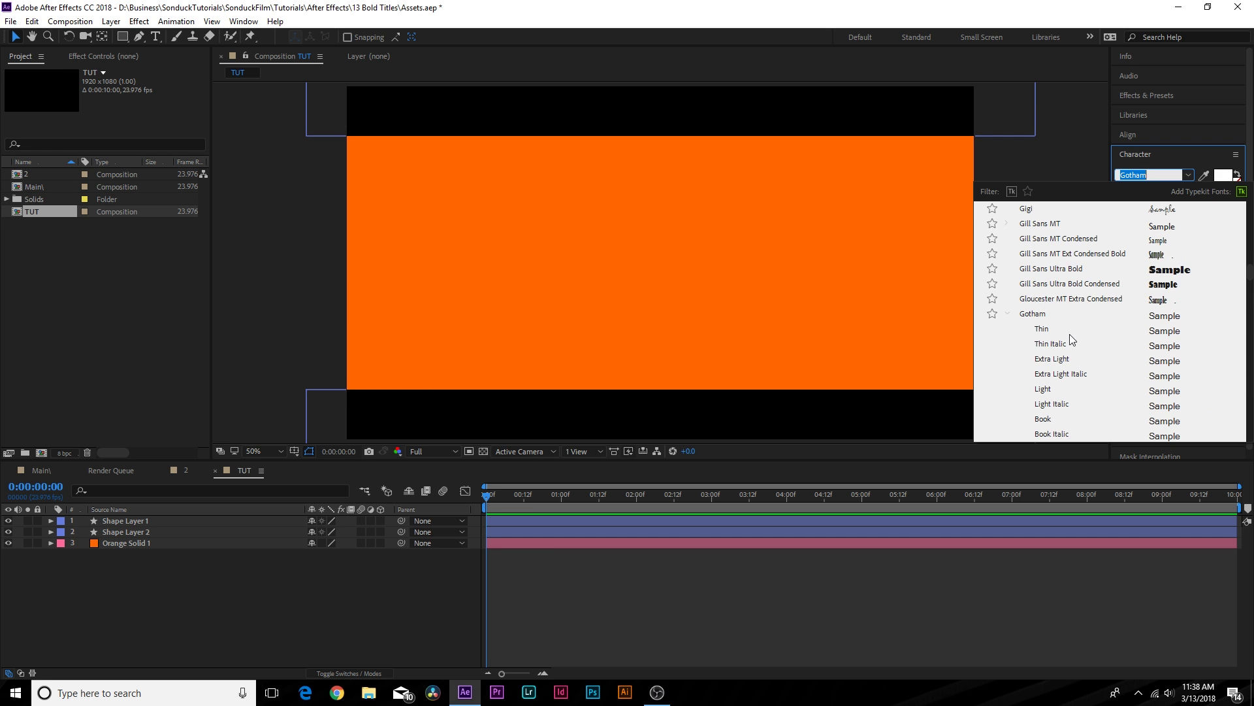
scroll(1075, 338, "down", 1)
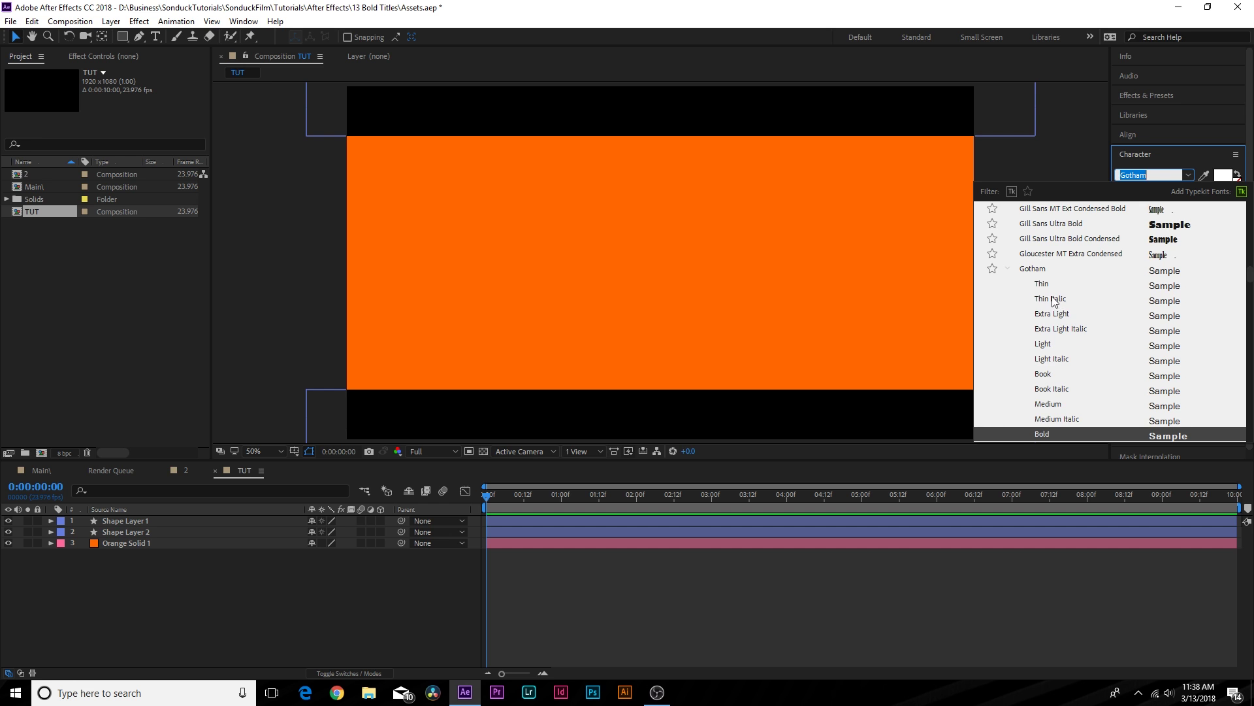
scroll(1056, 318, "up", 10)
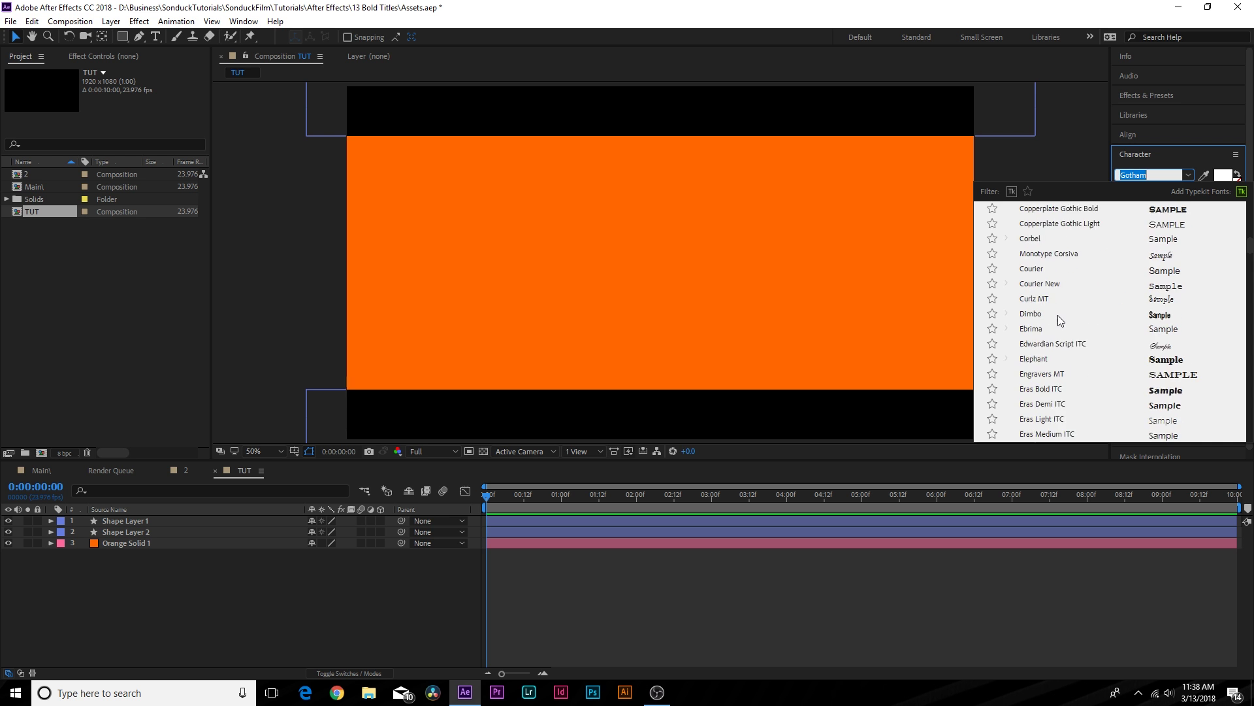
scroll(1060, 318, "up", 10)
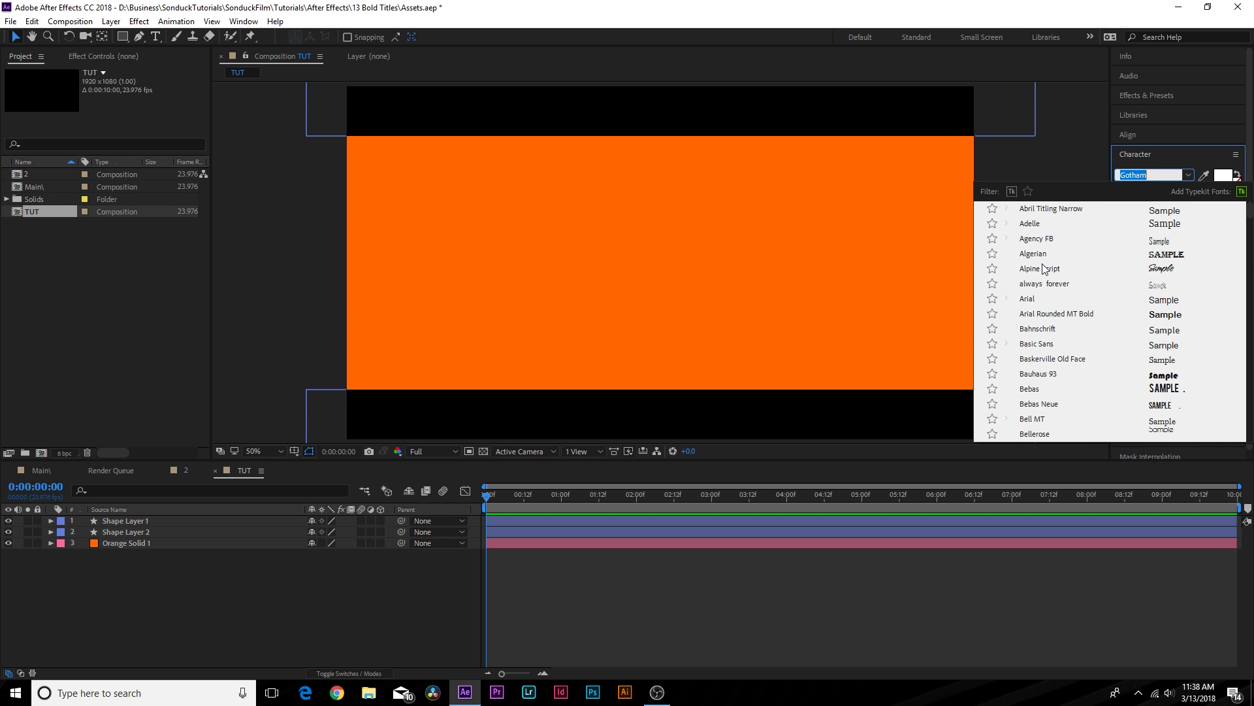
scroll(1055, 264, "down", 20)
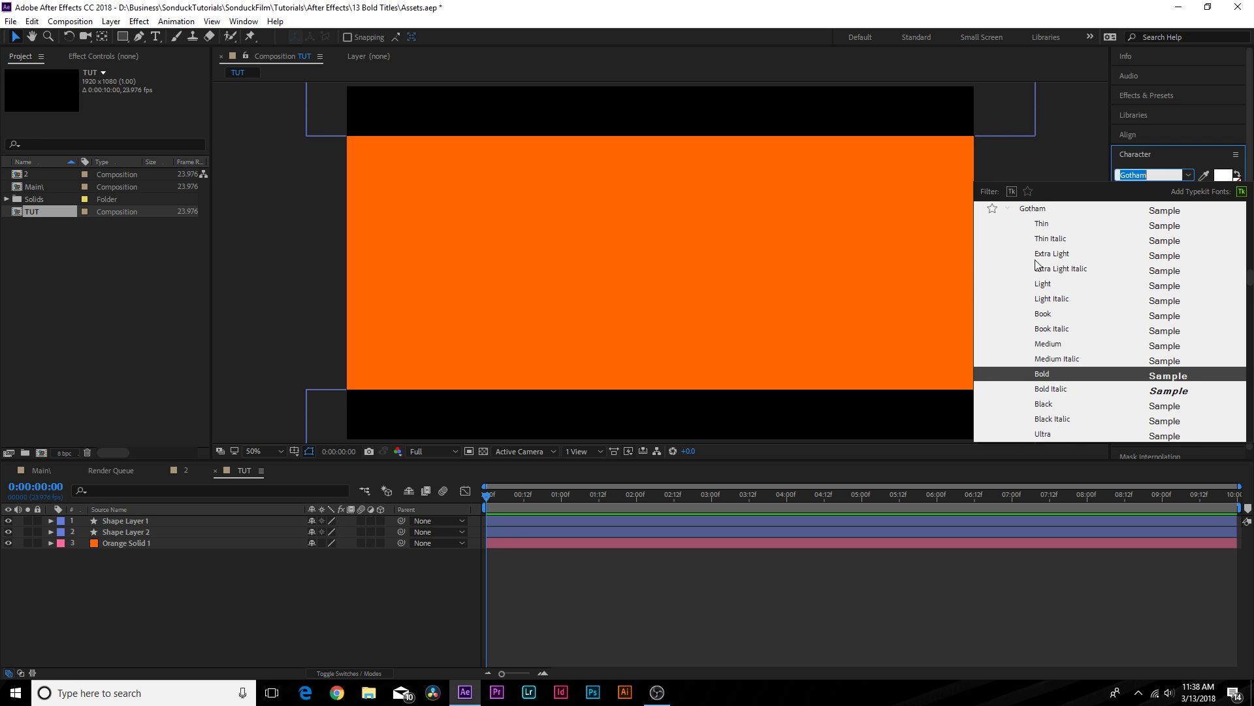
left_click(1037, 376)
Add a 'Create Bold Titles' text layer centred horizontally and vertically in the composition.
left_click(155, 36)
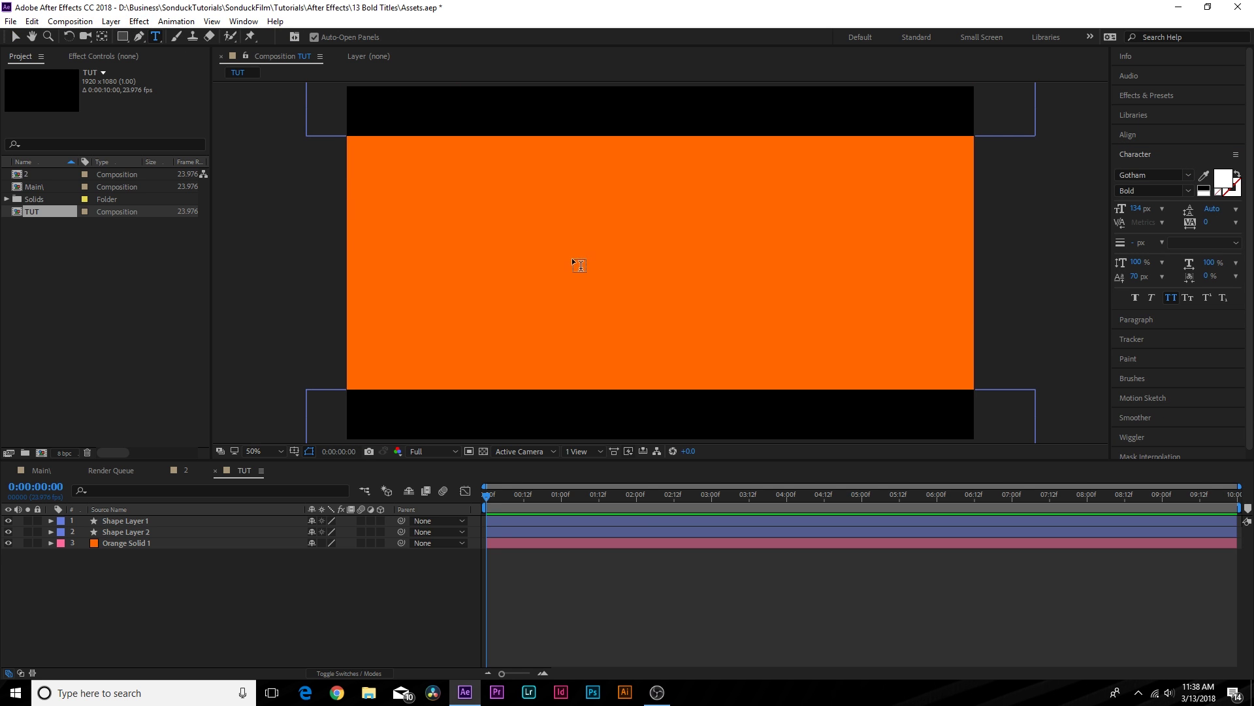
left_click(527, 241)
type("Create Bold Titles")
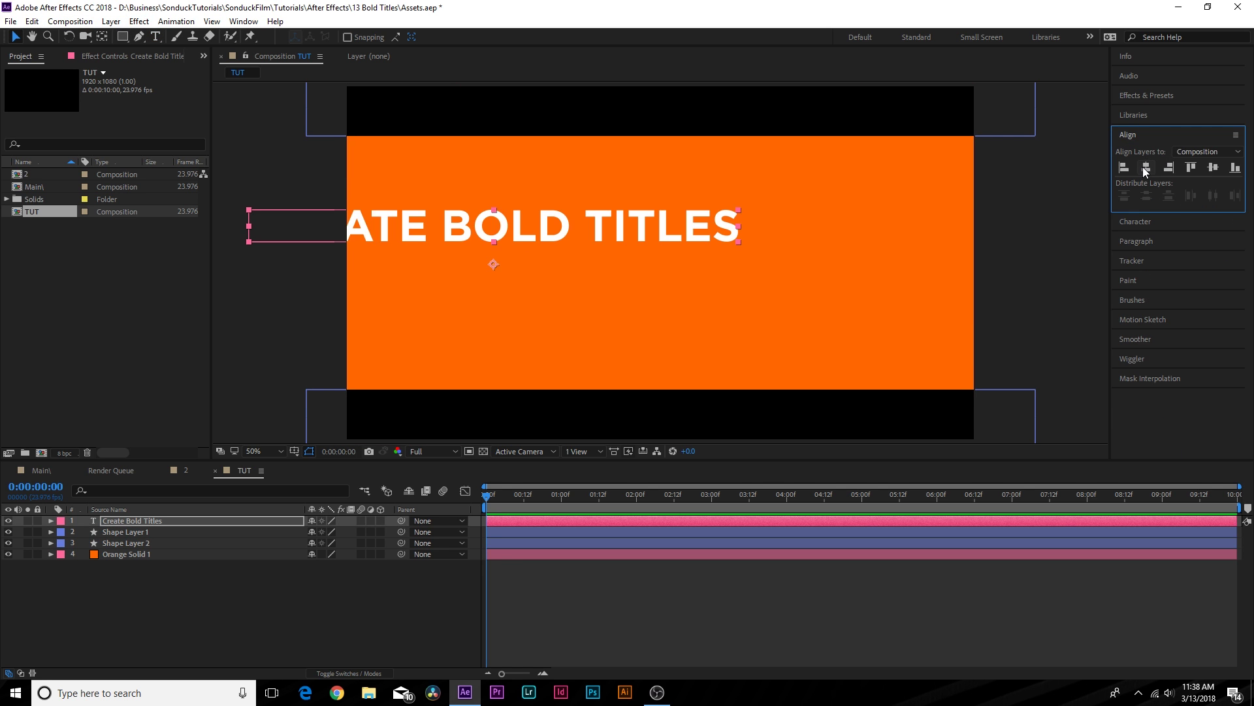
left_click(1146, 167)
left_click(1214, 167)
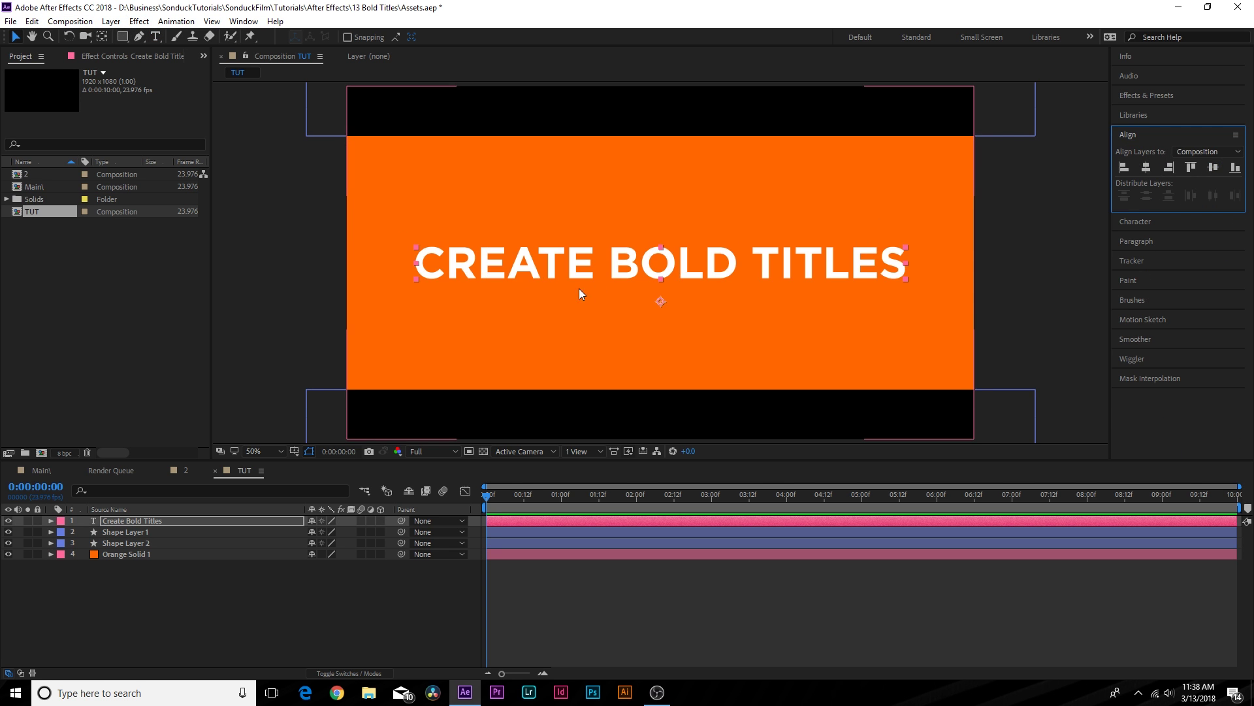
left_click(308, 595)
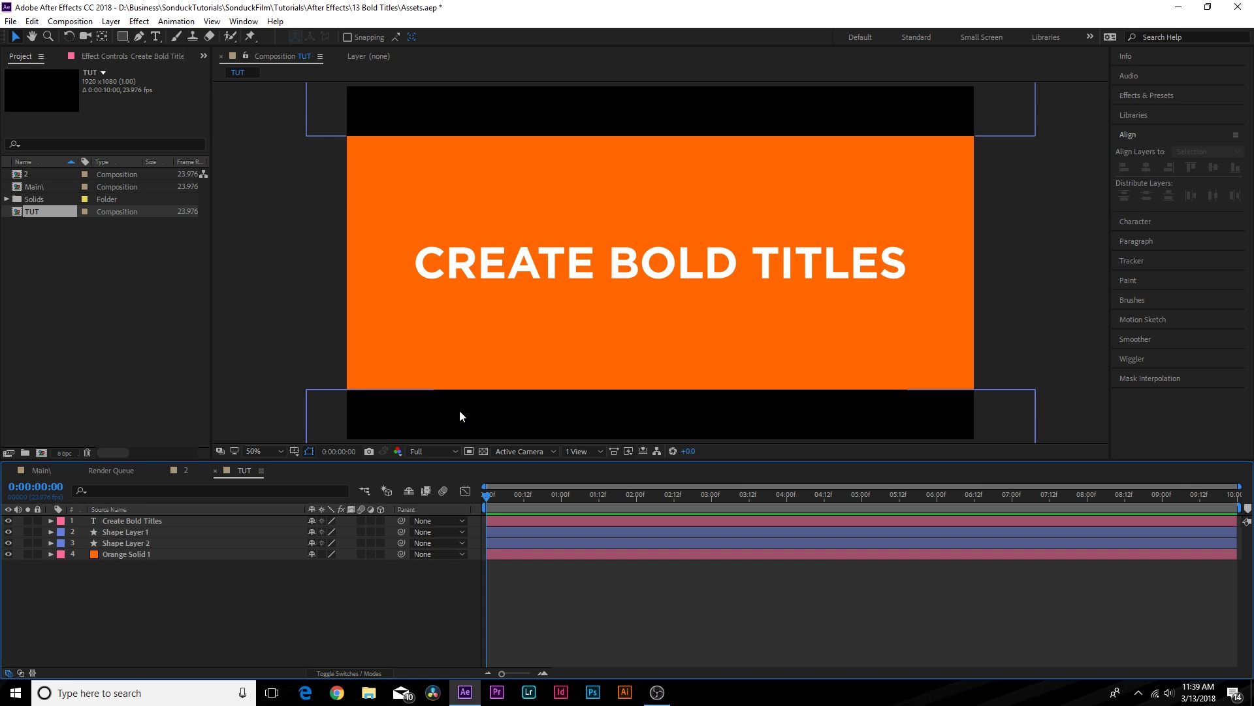
Set the word BOLD in the title to the Light font weight.
left_click(155, 38)
left_click(628, 264)
left_click_drag(612, 264, 739, 264)
left_click(1186, 190)
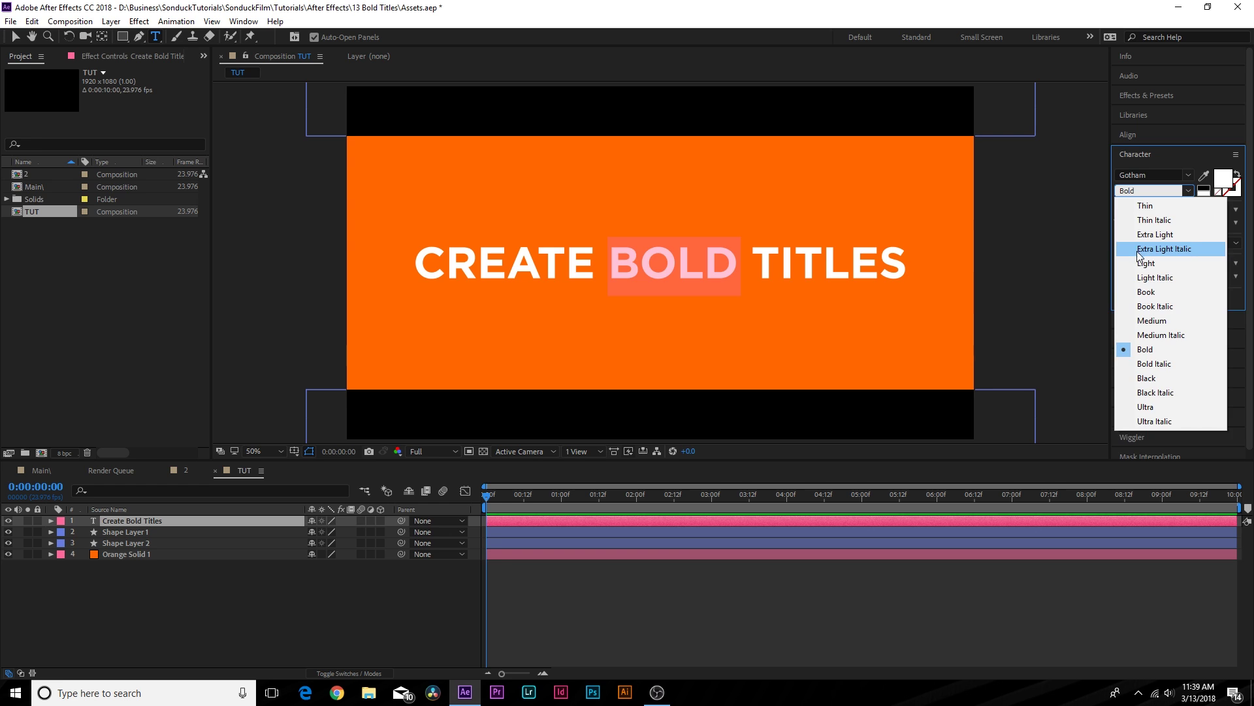
left_click(1143, 262)
left_click(737, 258)
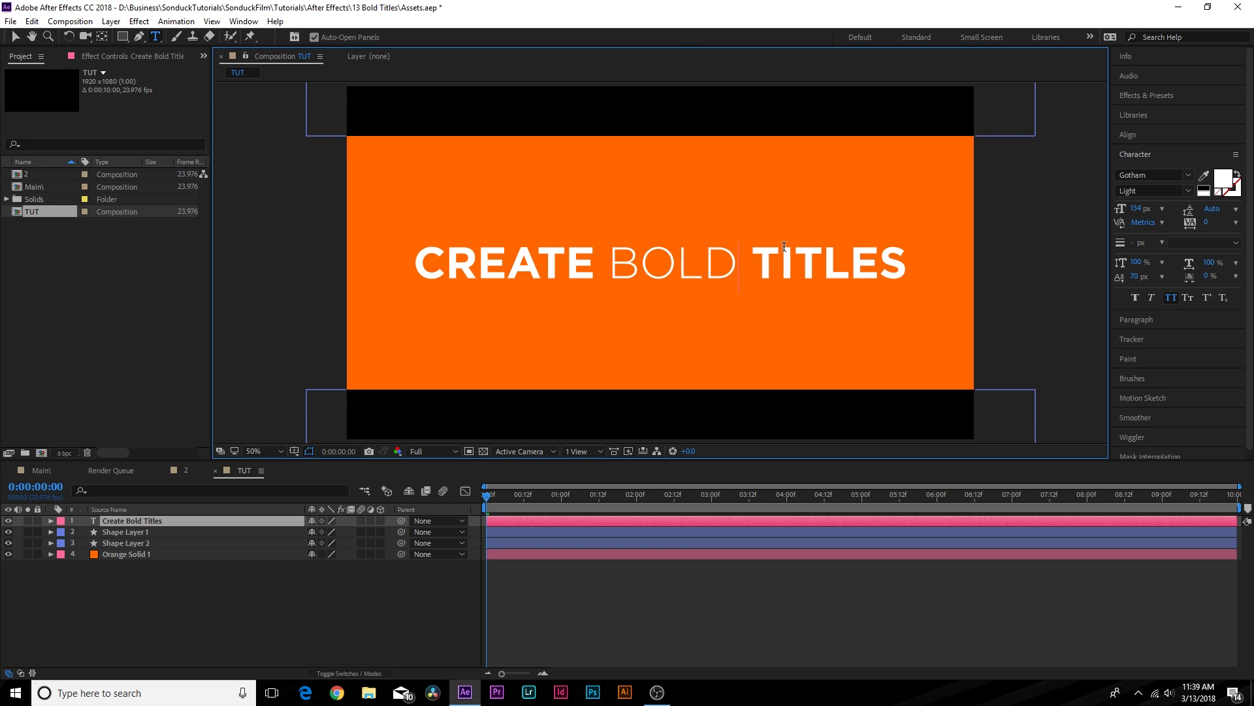
left_click(15, 36)
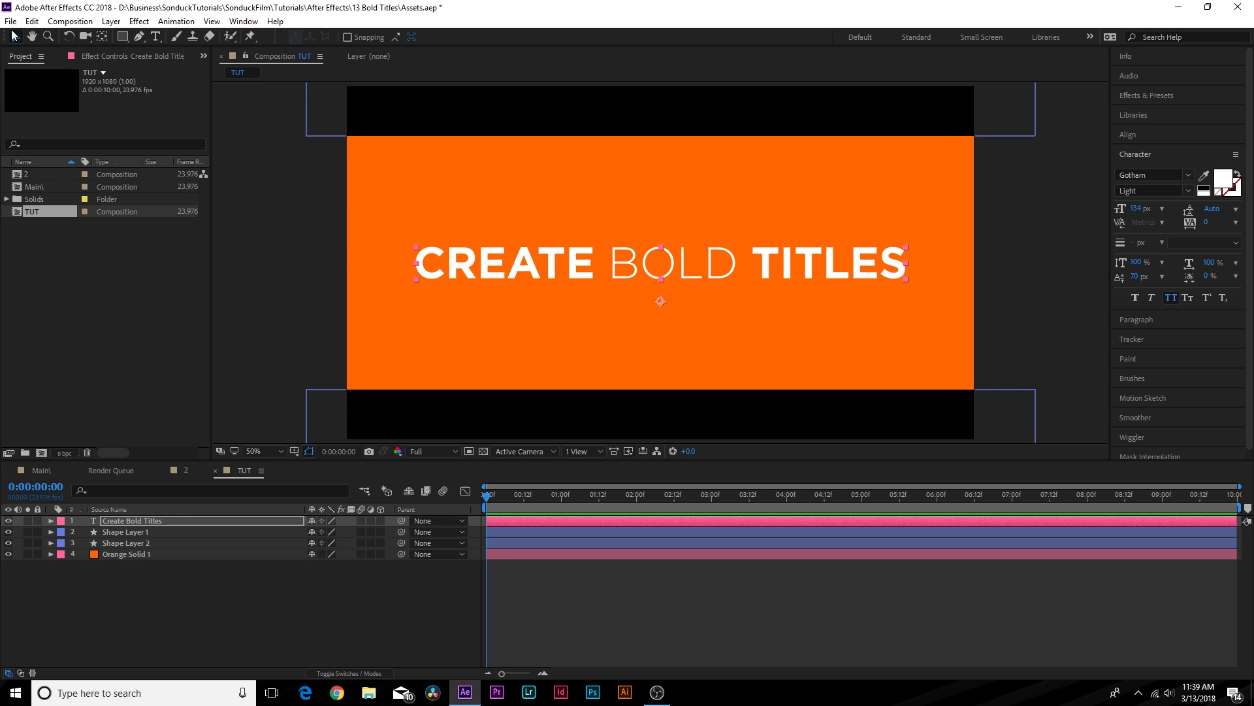
left_click(225, 593)
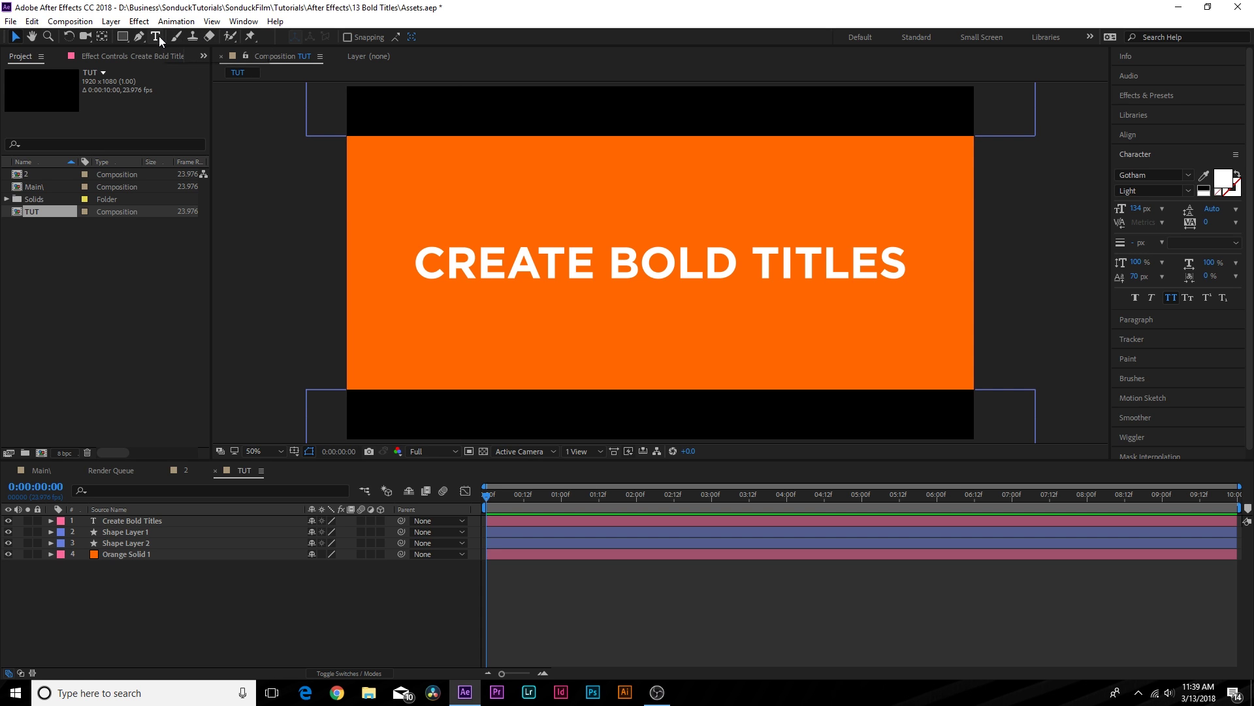
Move the BOLD layer above CREATE, enlarge its font to 265 px, and shift it left.
left_click(589, 335)
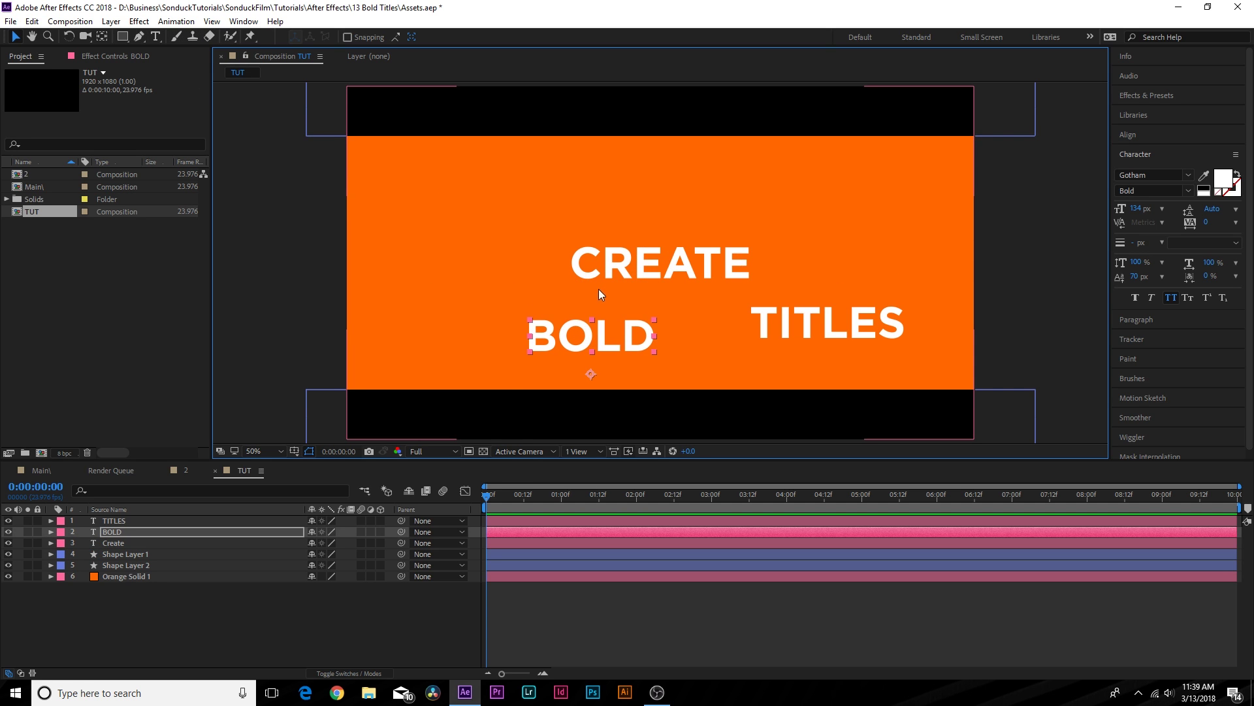
left_click(124, 532)
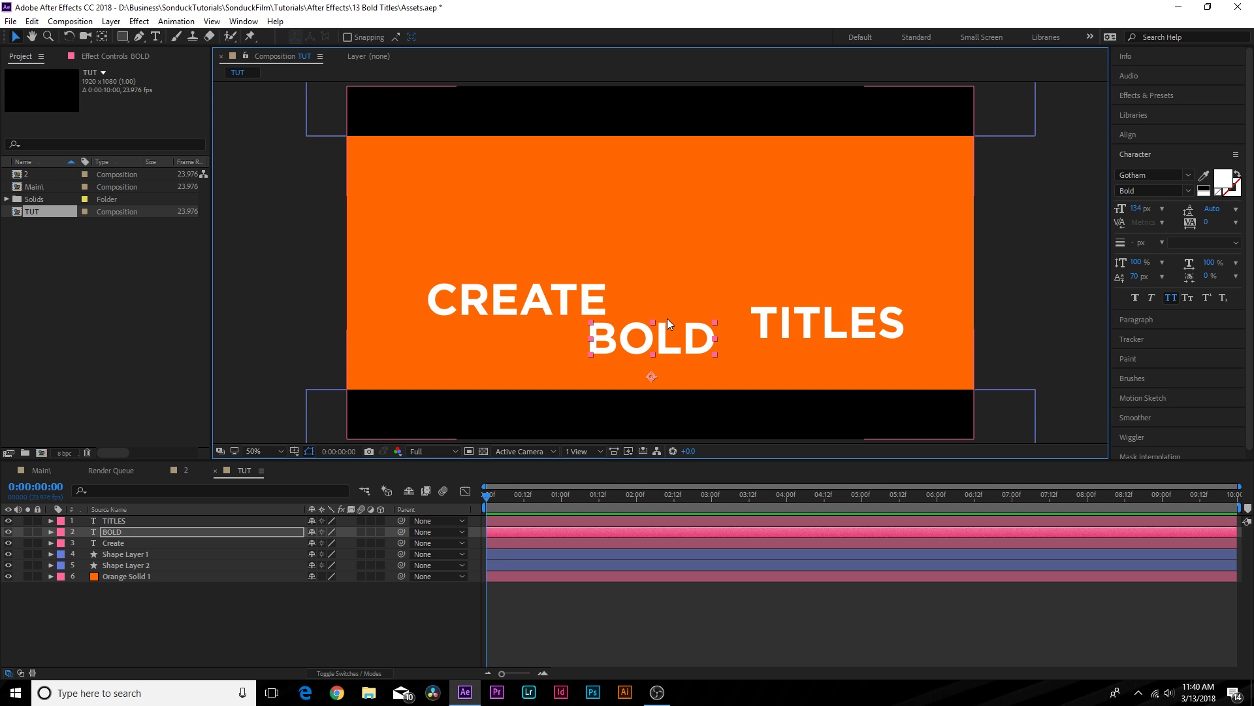
left_click_drag(668, 317, 624, 240)
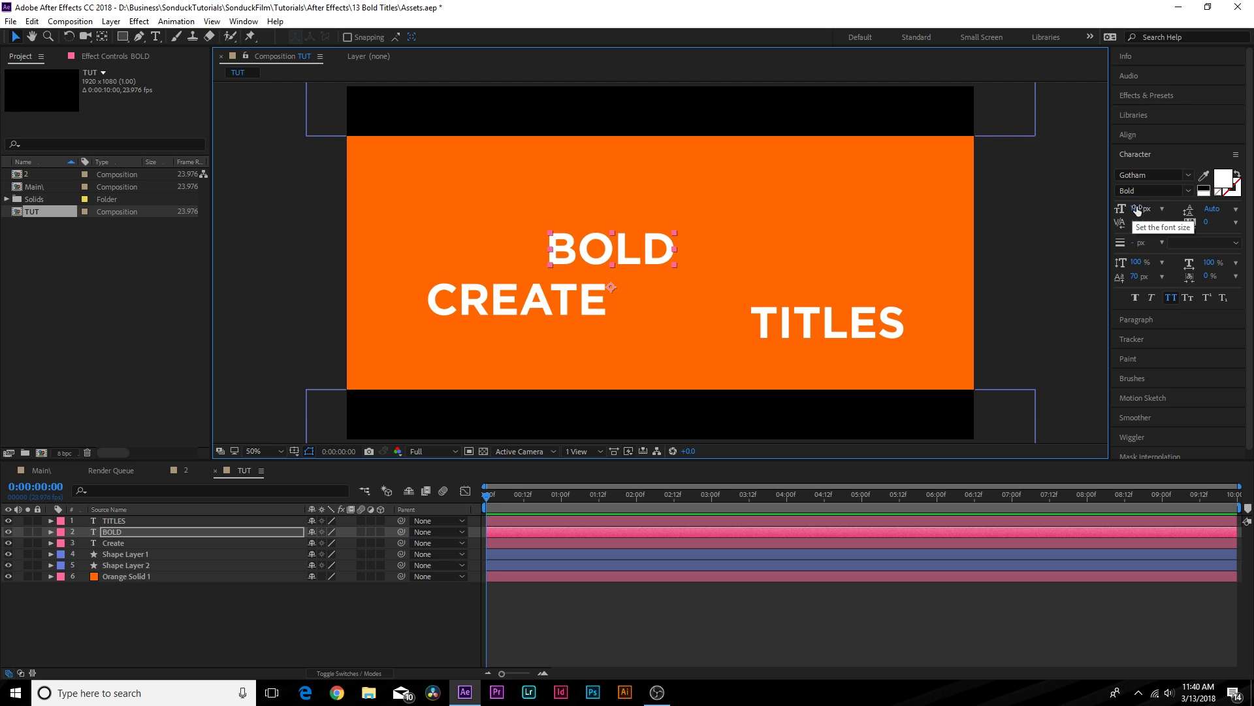
left_click_drag(1137, 209, 1225, 208)
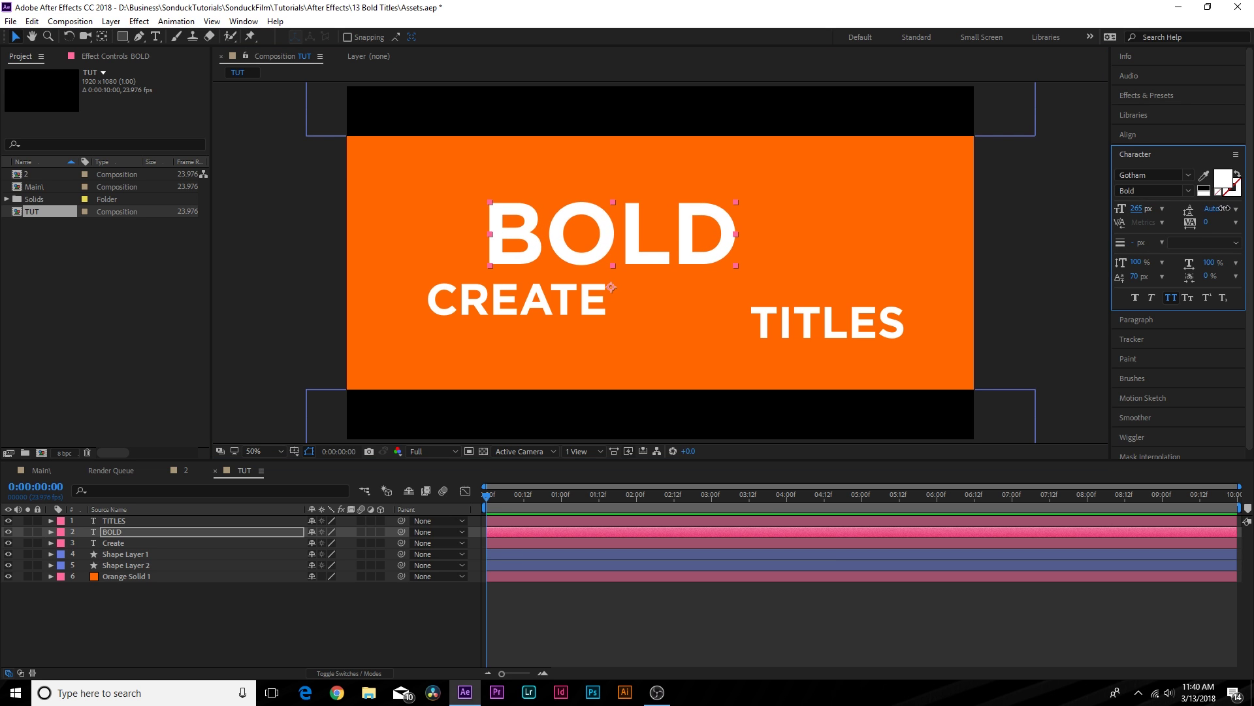
left_click_drag(637, 229, 573, 235)
left_click(476, 334)
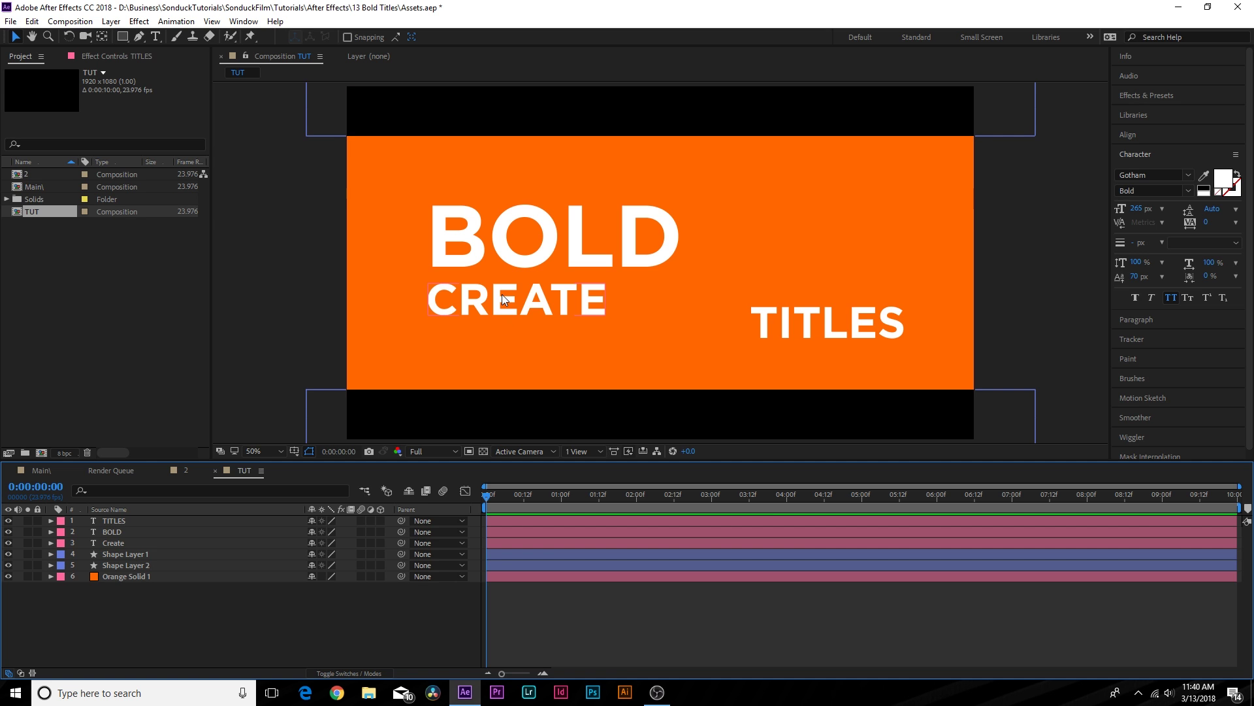
Shrink CREATE's font size and tuck it up-left beneath BOLD, then refit the view.
left_click(531, 242)
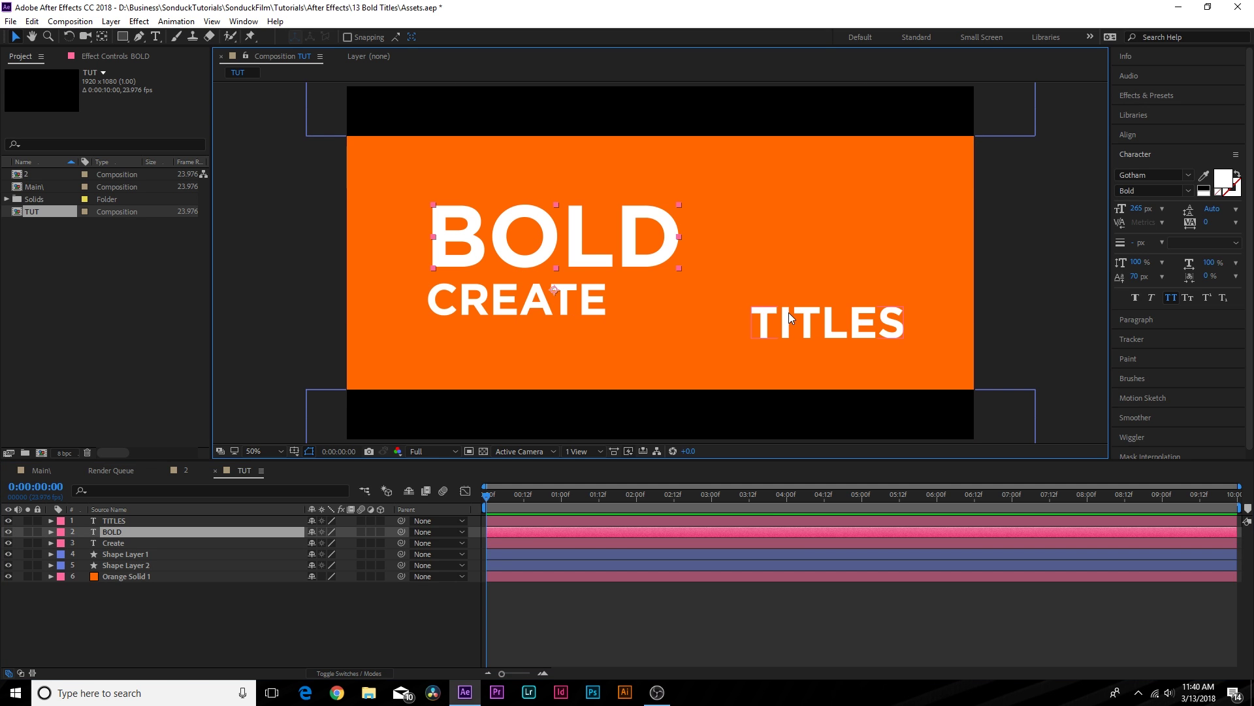
left_click(553, 299)
left_click(601, 242)
key("ctrl+Down")
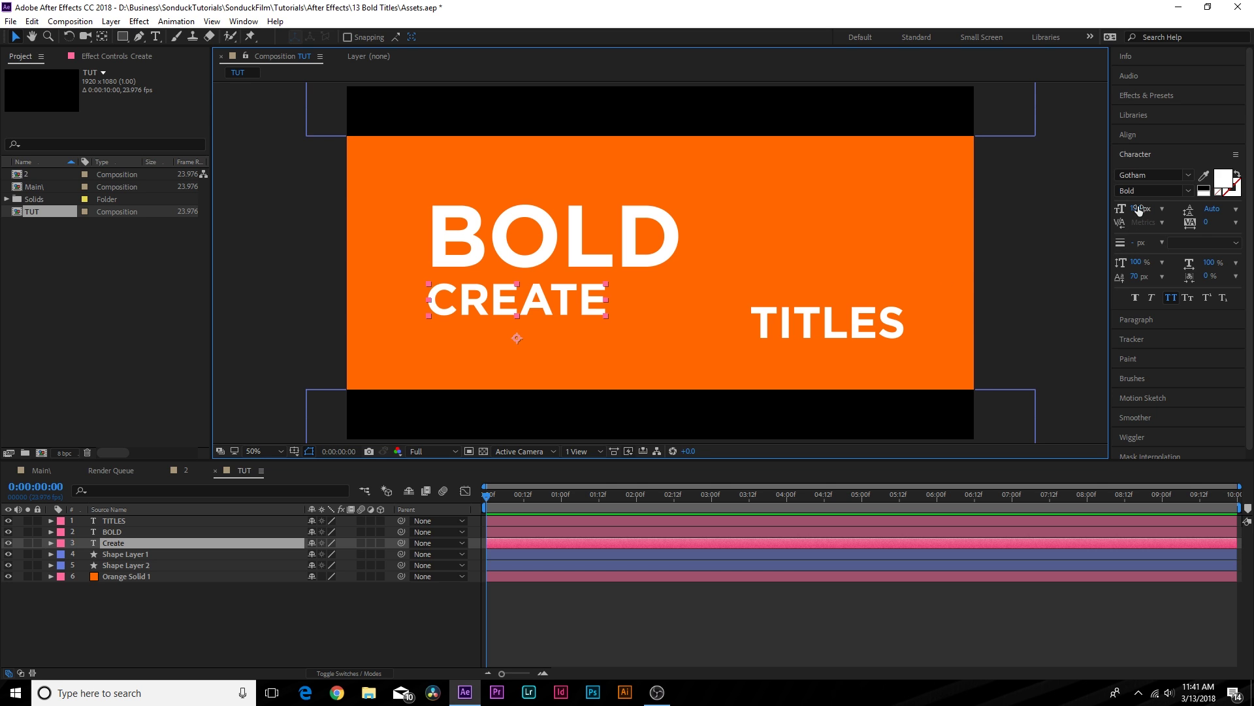
left_click_drag(1138, 209, 1099, 208)
left_click_drag(497, 302, 471, 284)
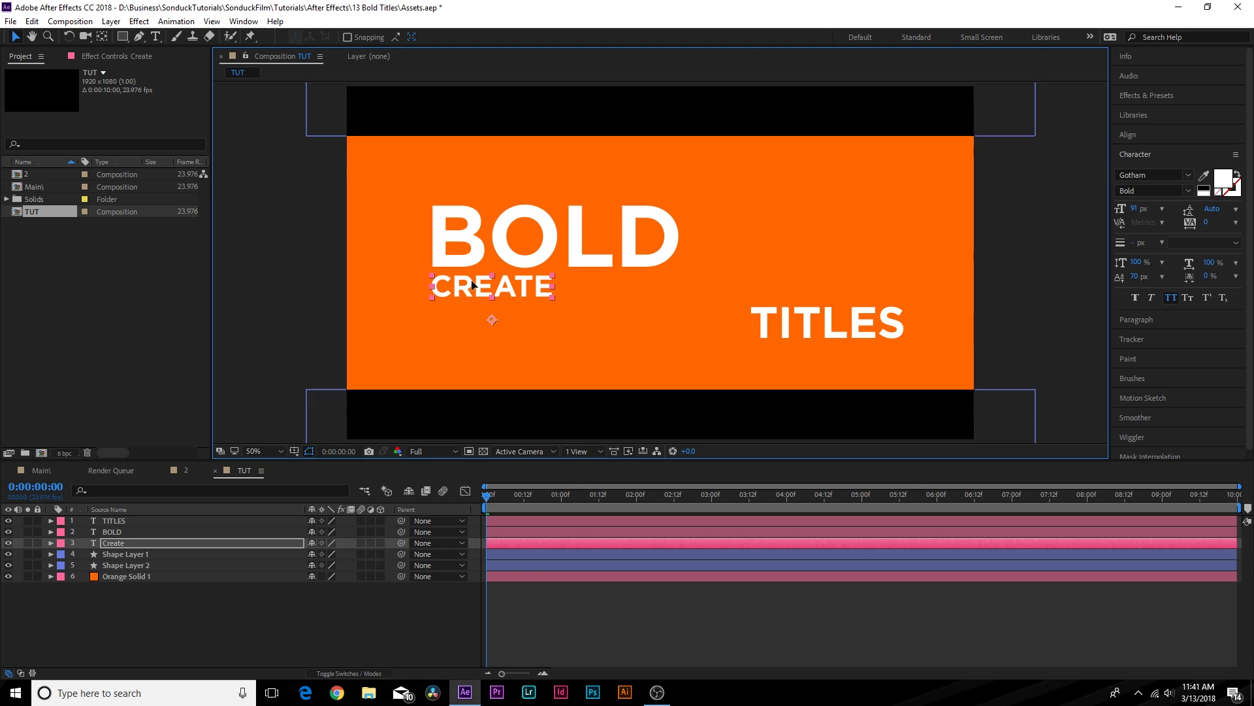
scroll(473, 221, "up", 2)
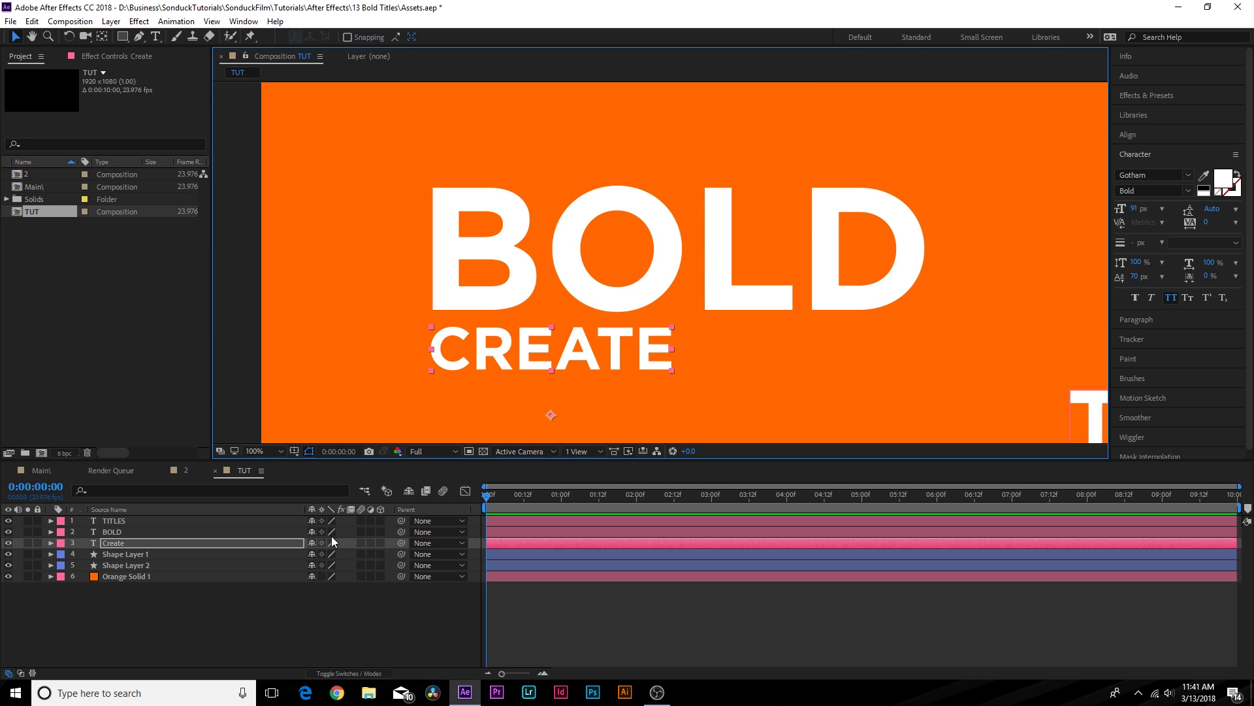
left_click(331, 601)
key("comma")
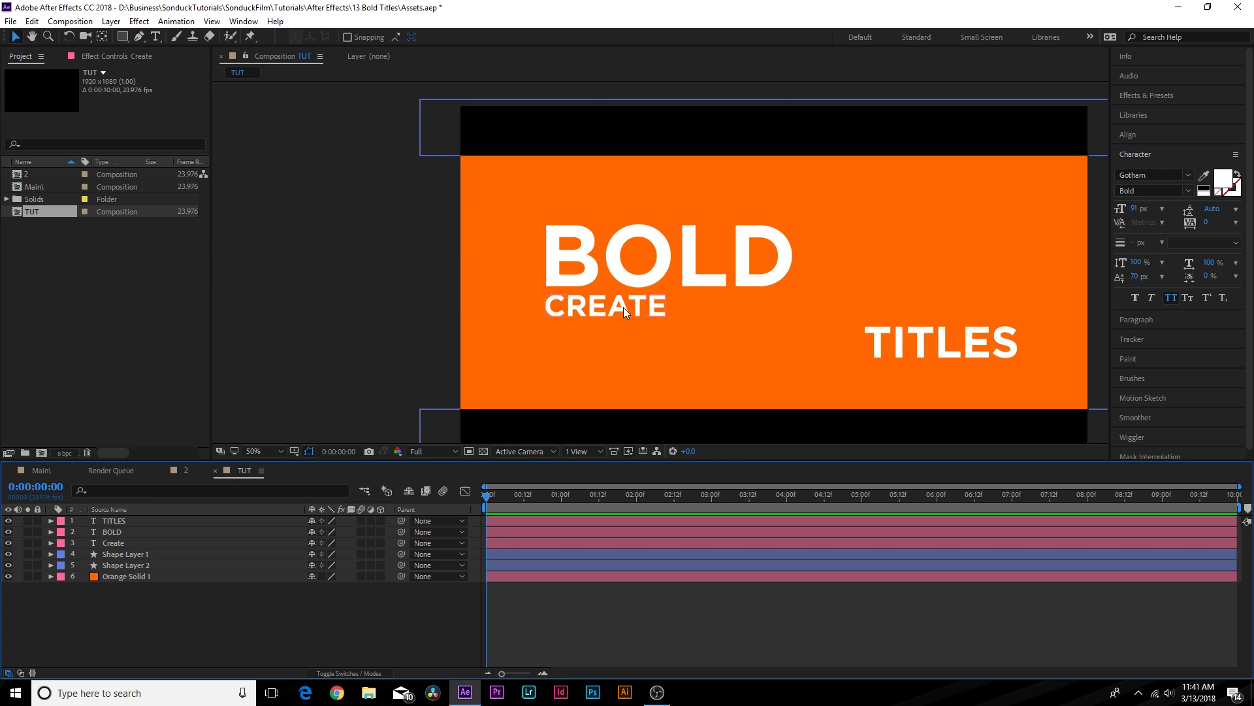
Move TITLES beside CREATE and enlarge its font size to 265 px.
left_click(941, 370)
left_click_drag(944, 372, 780, 328)
left_click(229, 637)
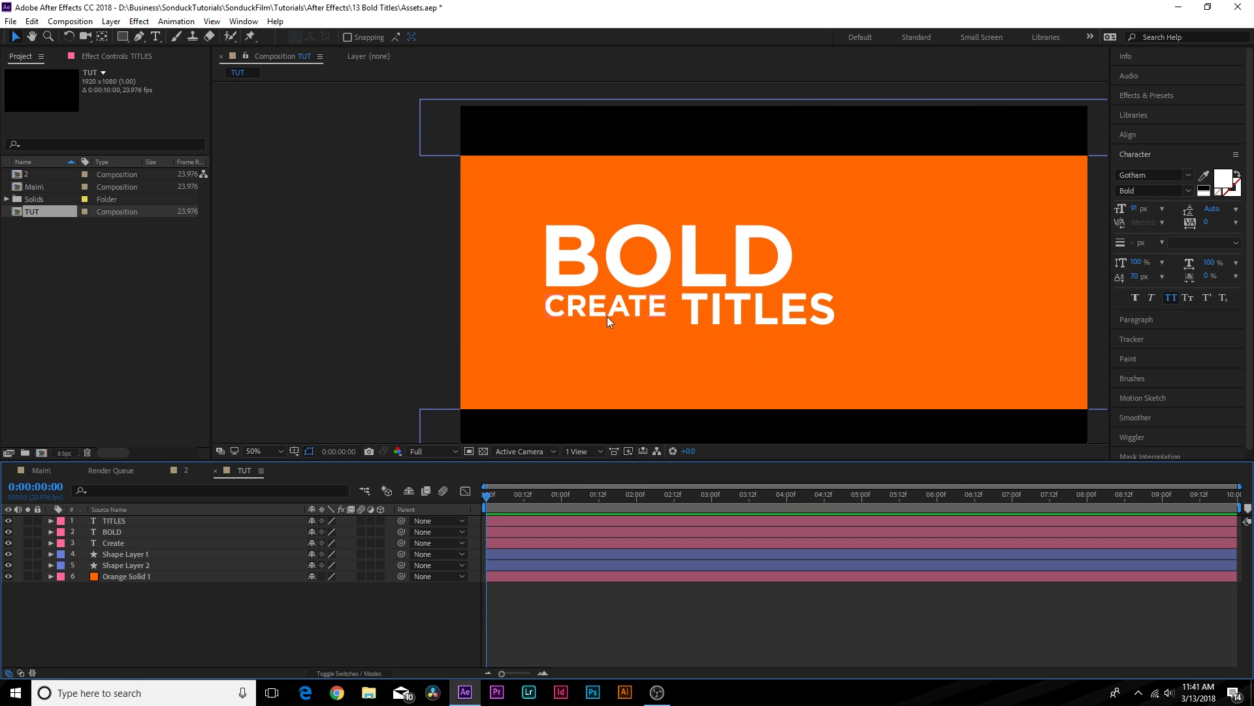
left_click(717, 311)
left_click_drag(1136, 208, 1186, 207)
left_click_drag(728, 272, 777, 292)
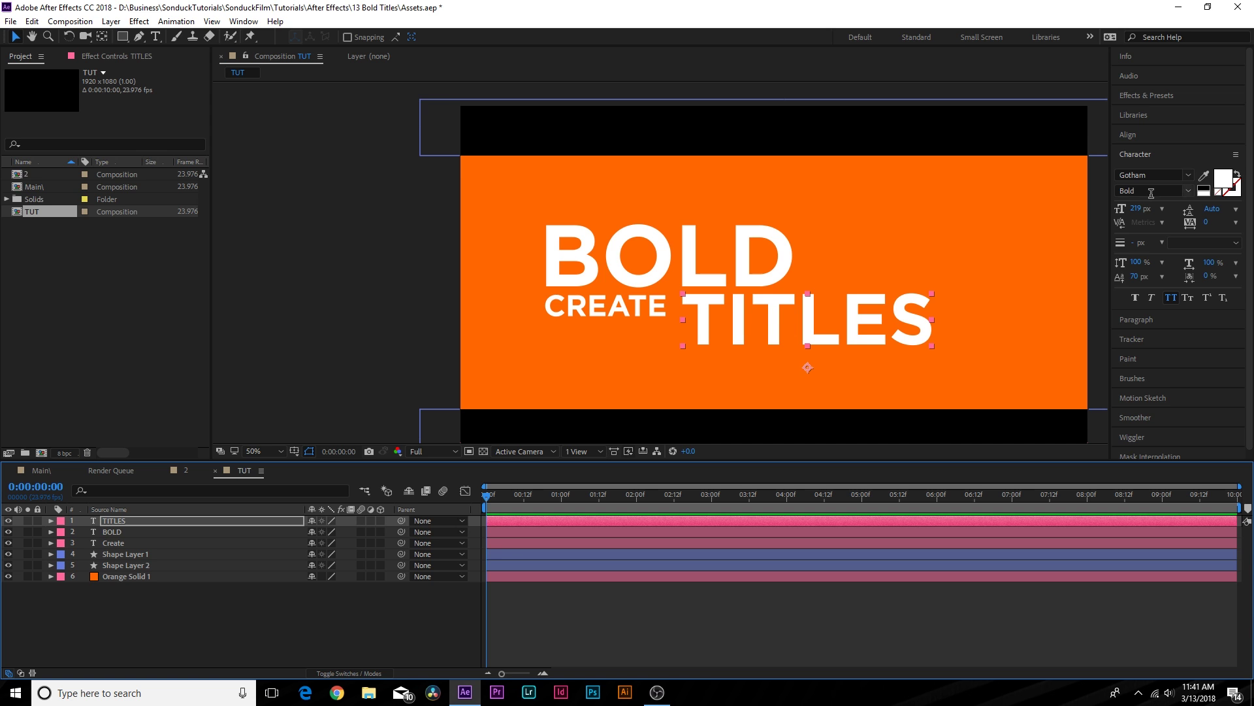
left_click_drag(1137, 208, 1158, 208)
left_click_drag(735, 306, 688, 279)
Lower TITLES slightly so it clears BOLD.
scroll(646, 302, "up", 2)
scroll(732, 282, "up", 2)
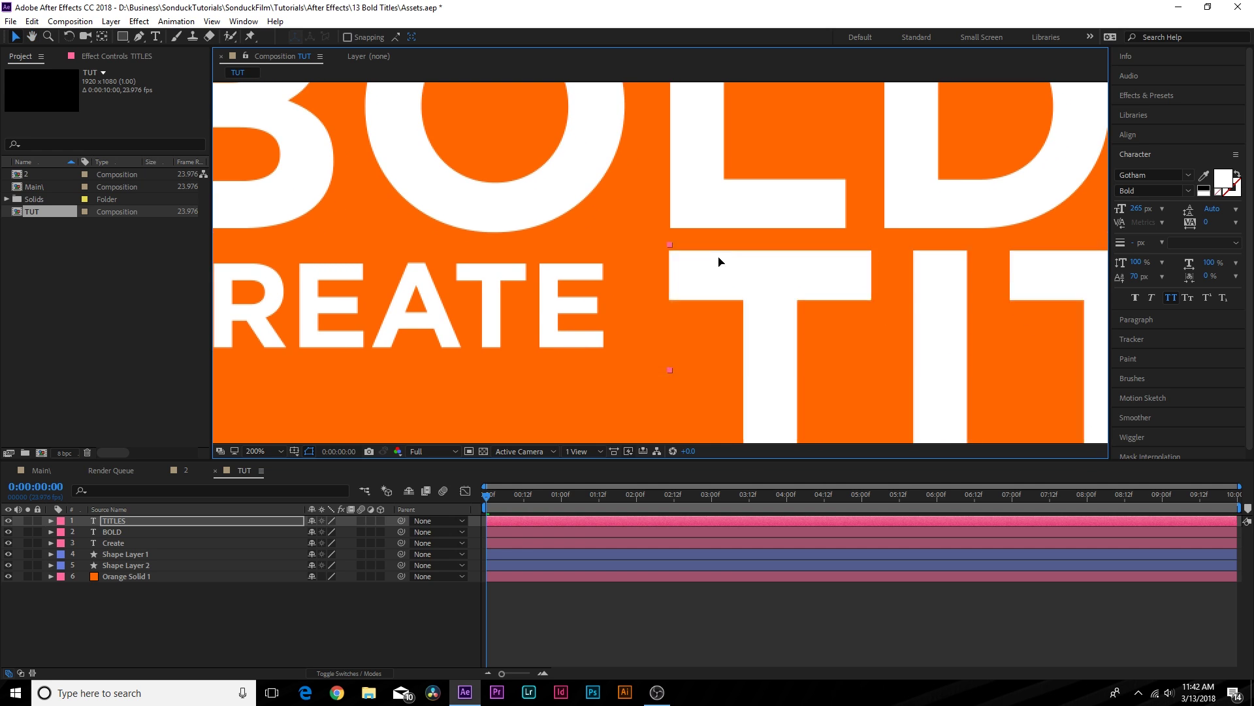
left_click_drag(724, 241, 722, 287)
key("Down")
key("Down")
key("Down")
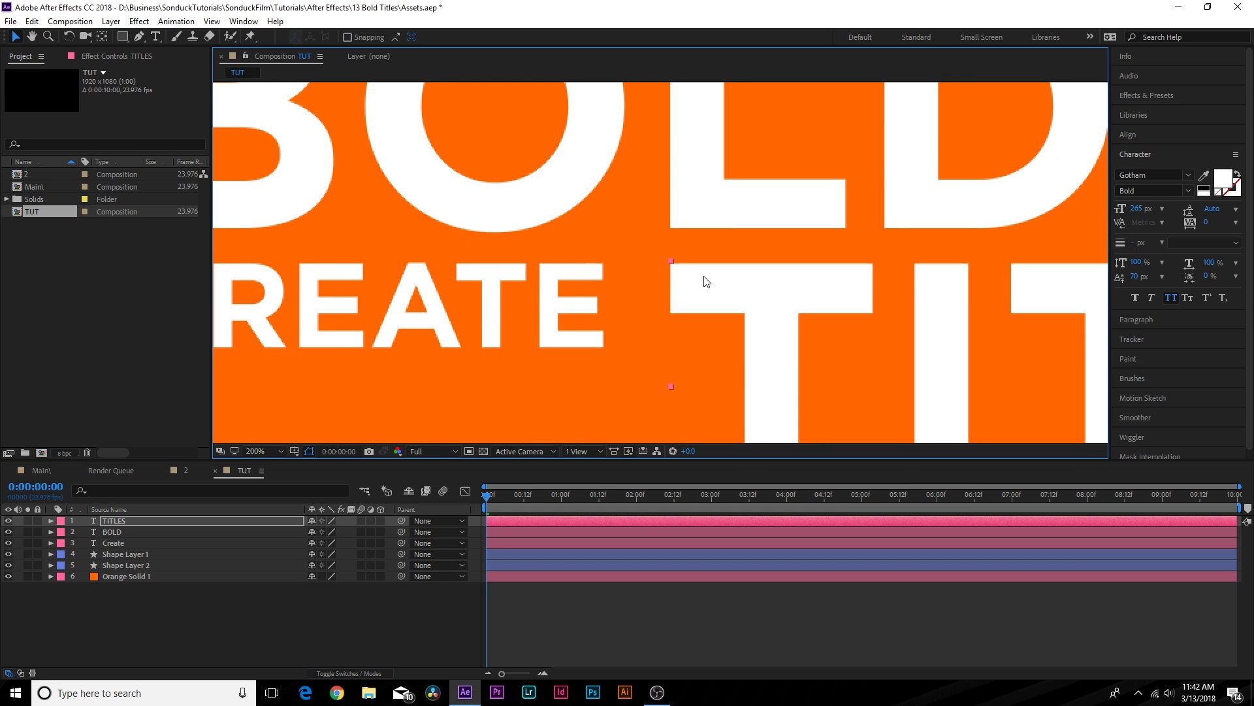
key("ctrl+shift+a")
Shift all three text layers right together to centre the title block.
scroll(602, 273, "down", 6)
scroll(599, 271, "up", 2)
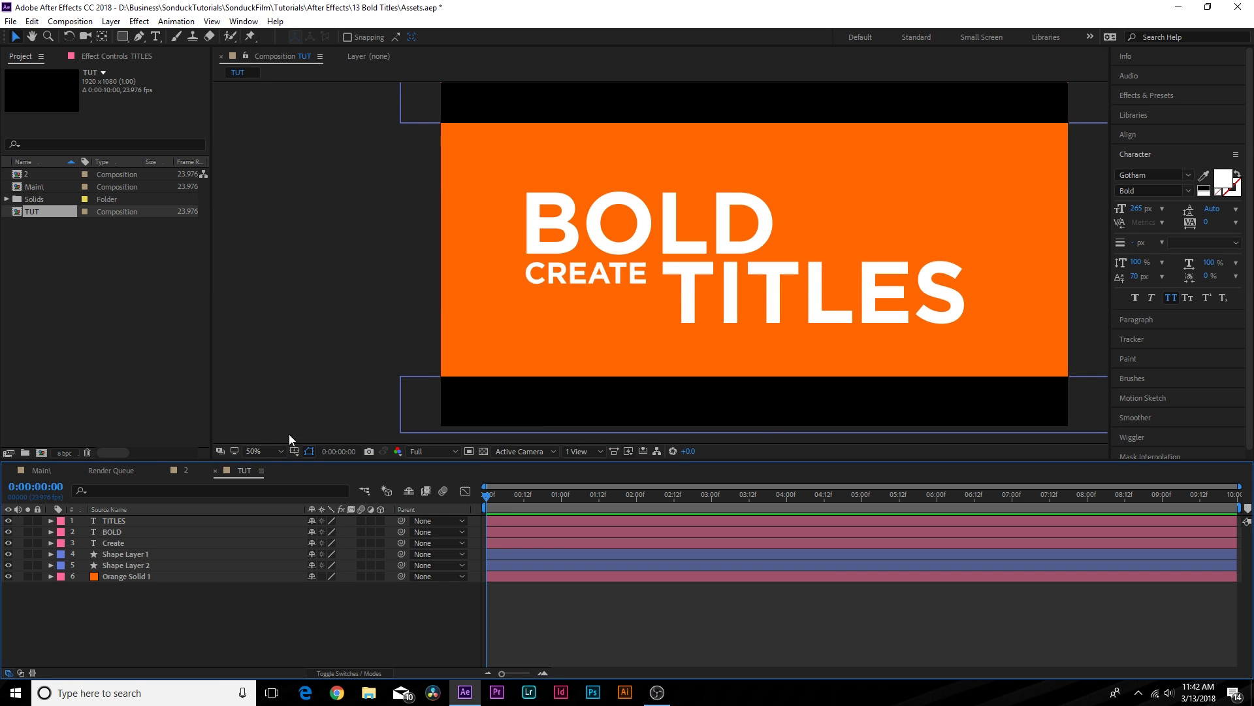
left_click(123, 520)
left_click(118, 542, "shift")
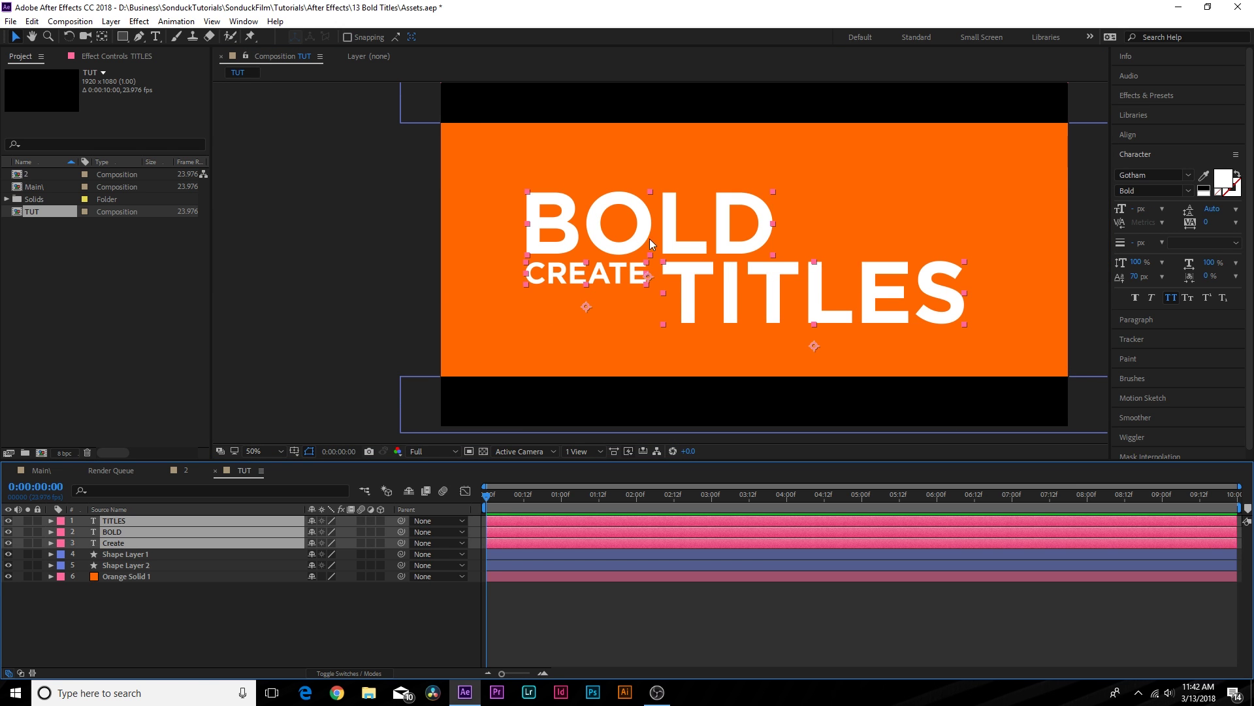
left_click_drag(602, 221, 626, 224)
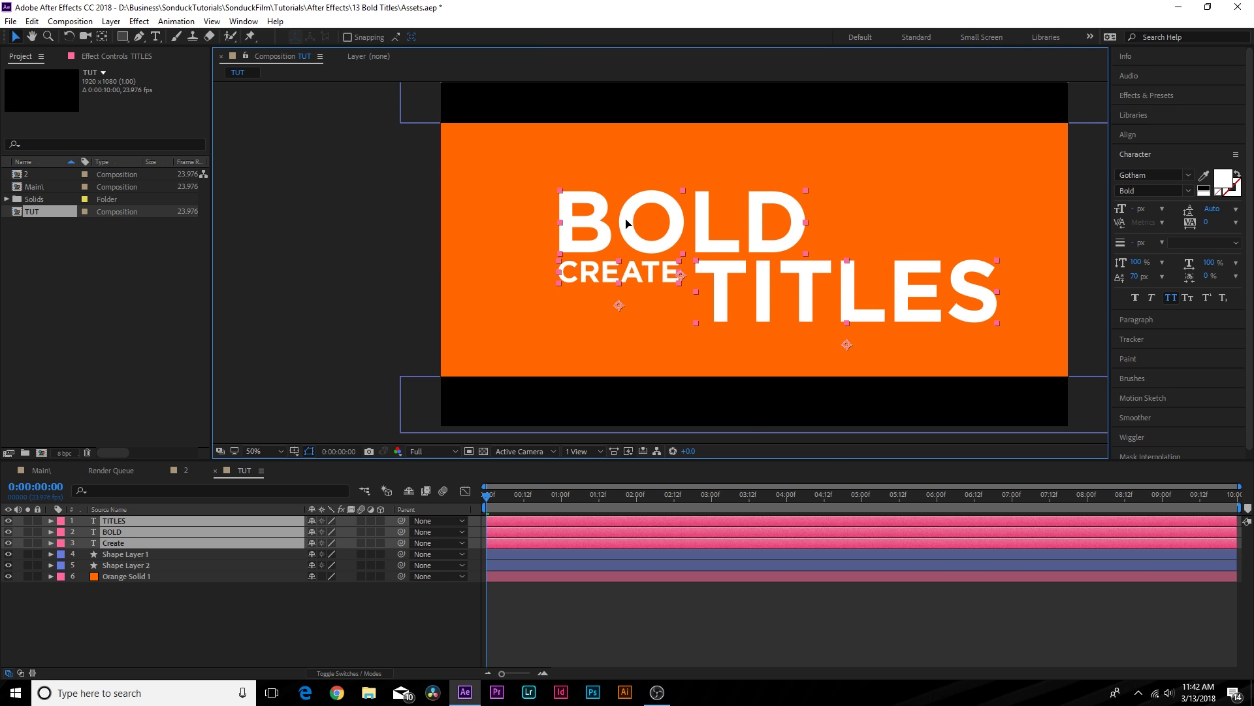
left_click(257, 605)
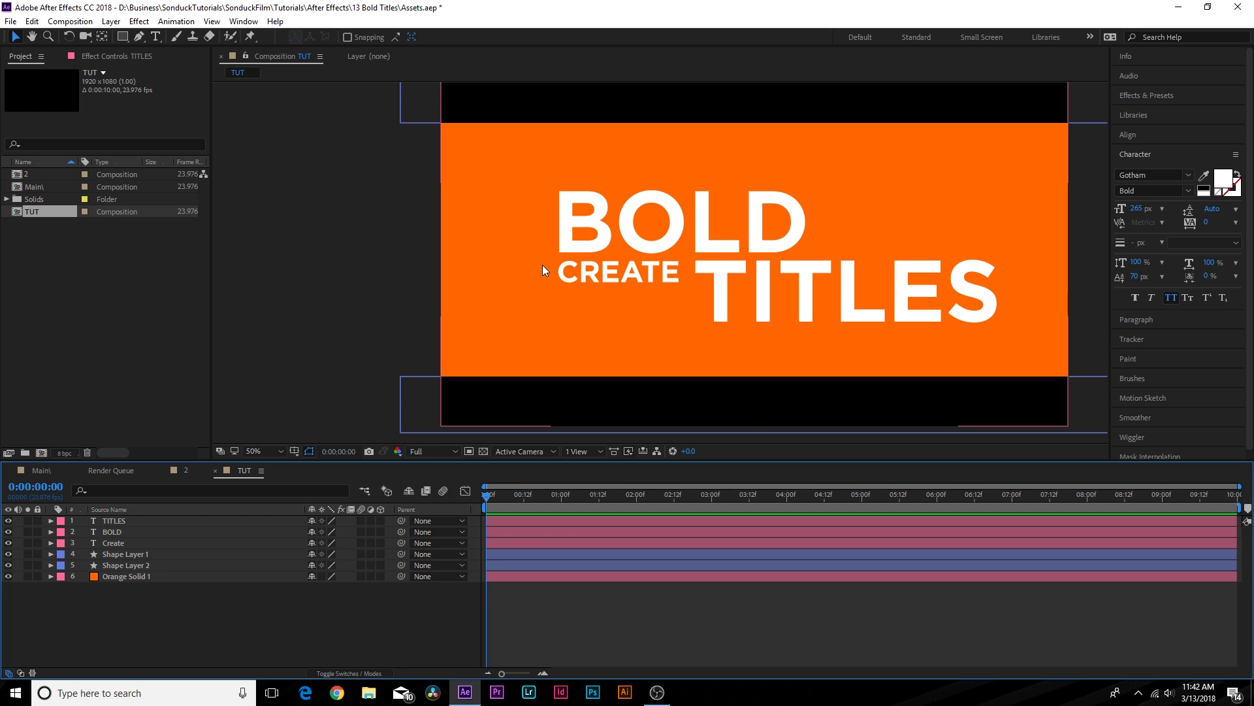
Fit the composition to the viewer and select the Create text layer.
left_click(258, 452)
left_click(275, 213)
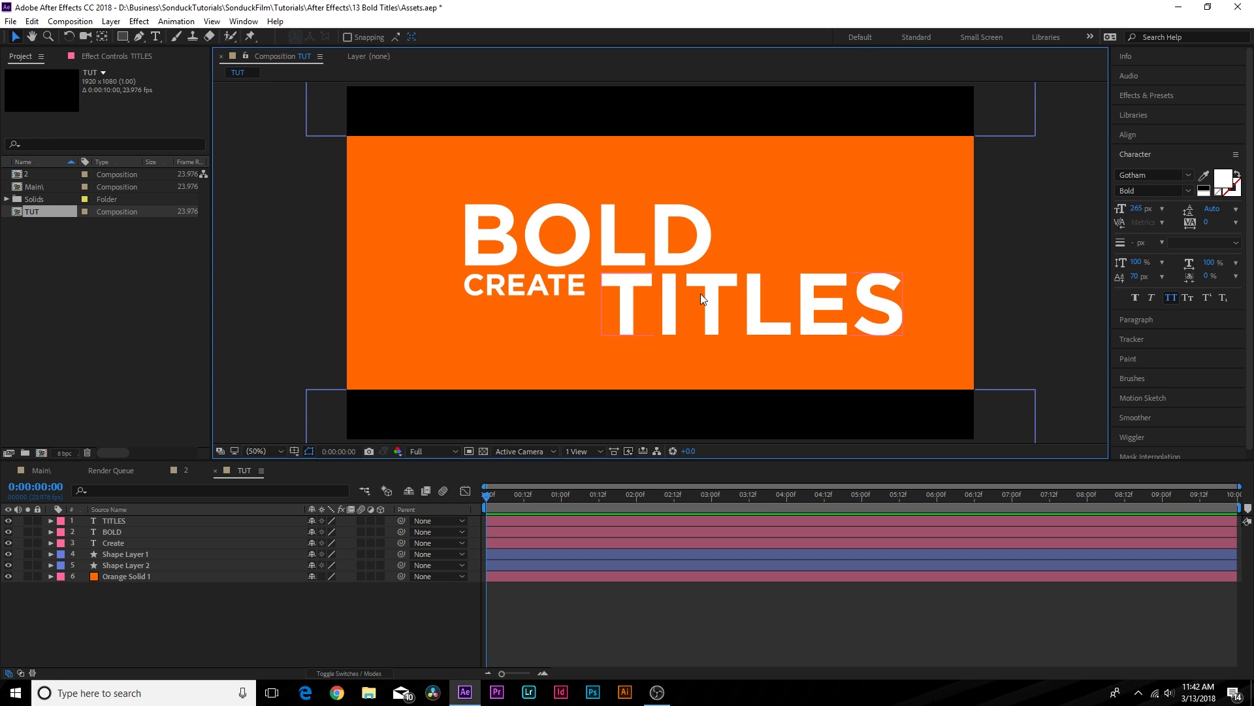
left_click(545, 358)
left_click(472, 390)
left_click(119, 541)
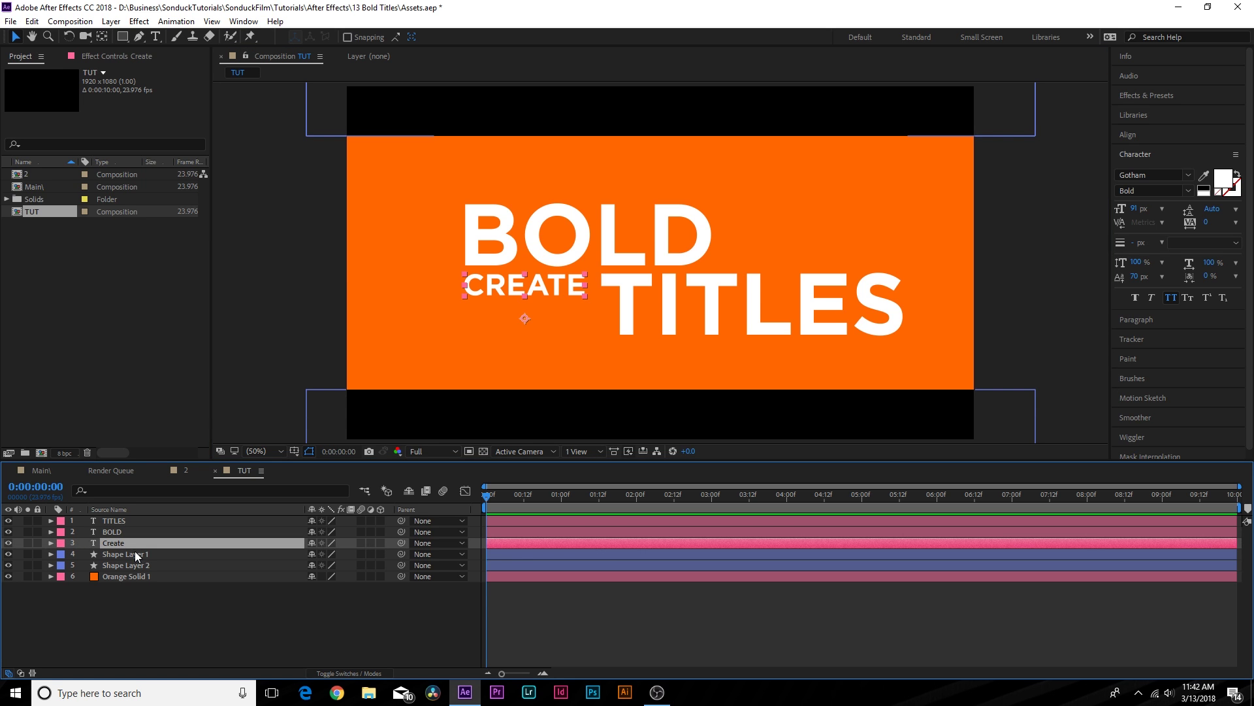
Add a Position and Opacity text animator to CREATE, offsetting characters with 0% opacity.
left_click(50, 543)
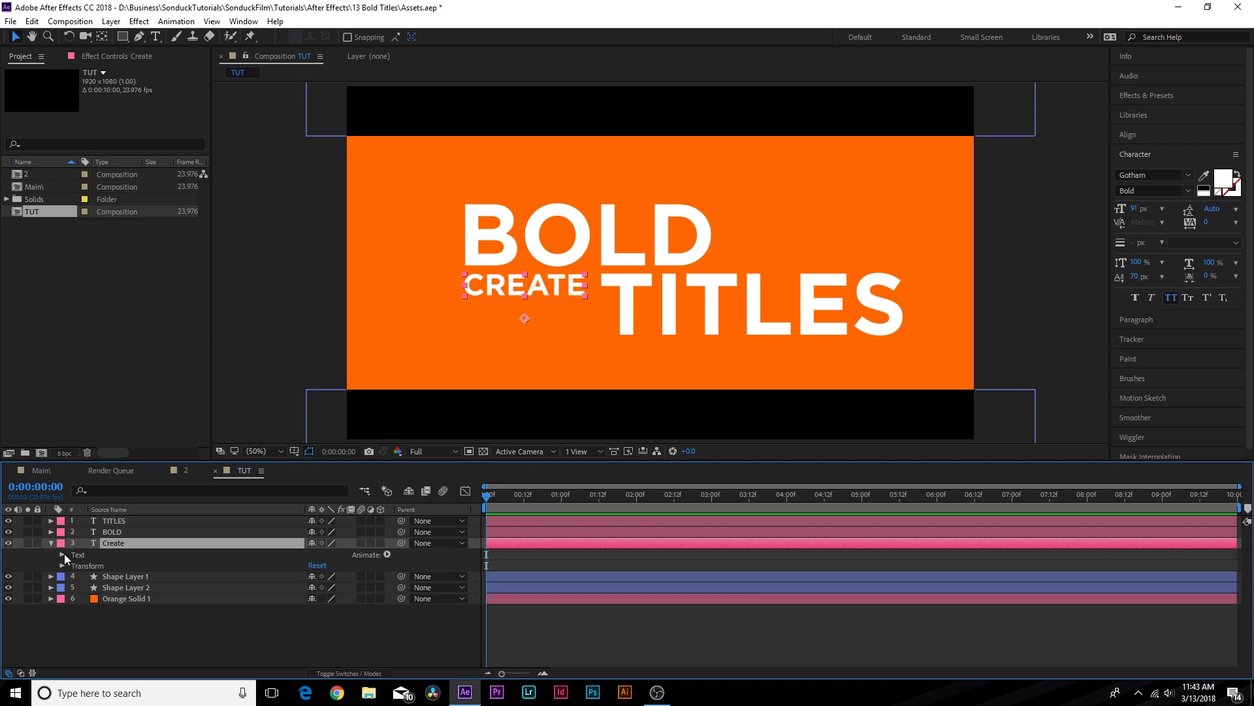
left_click(386, 554)
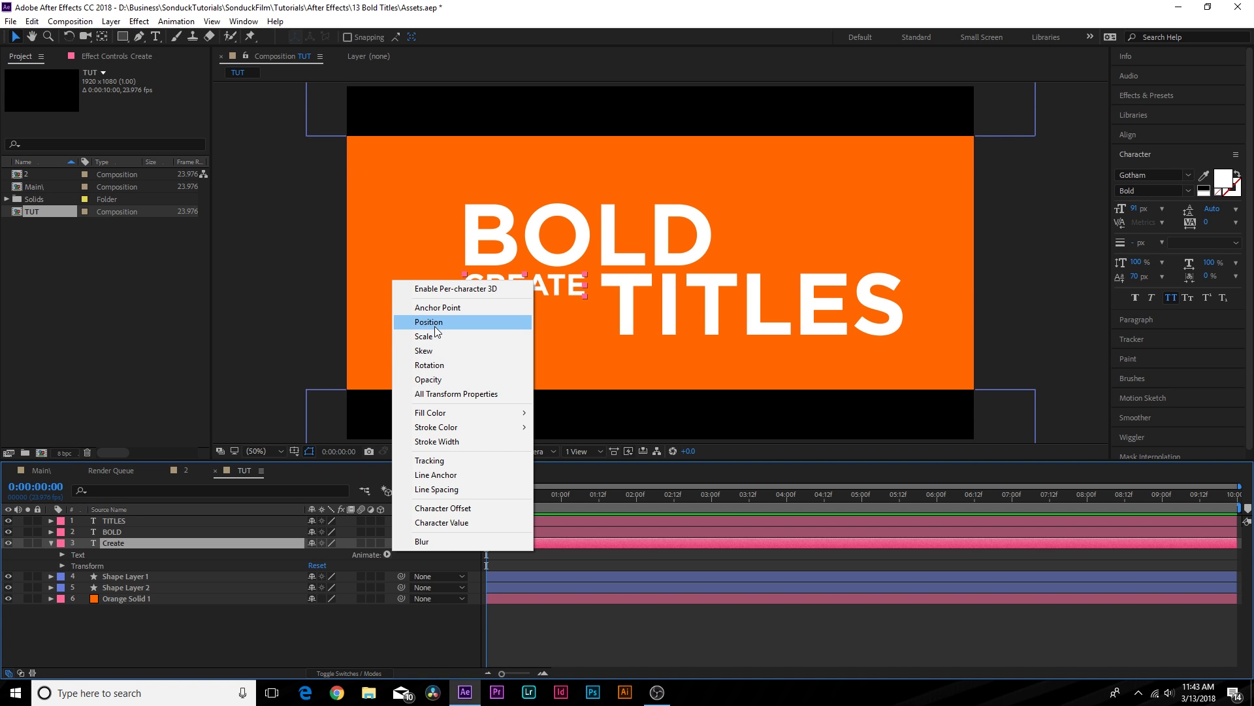
left_click(435, 327)
left_click(385, 554)
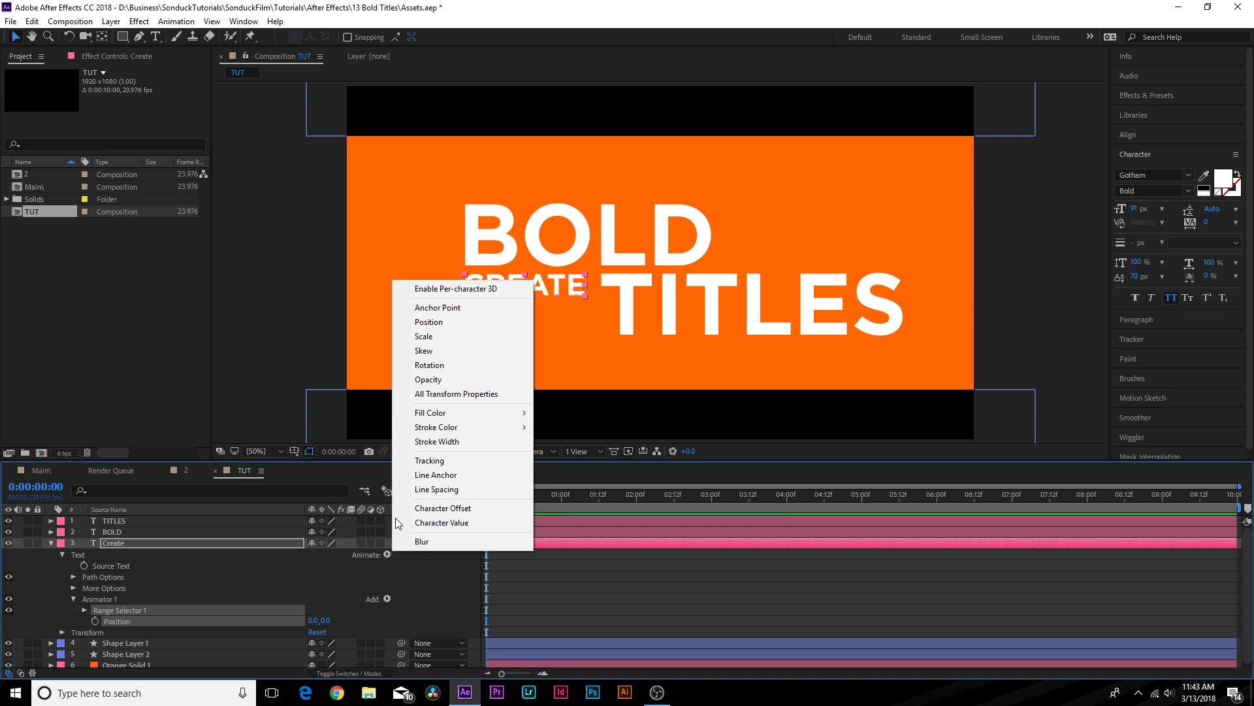
left_click(422, 380)
scroll(114, 592, "down", 1)
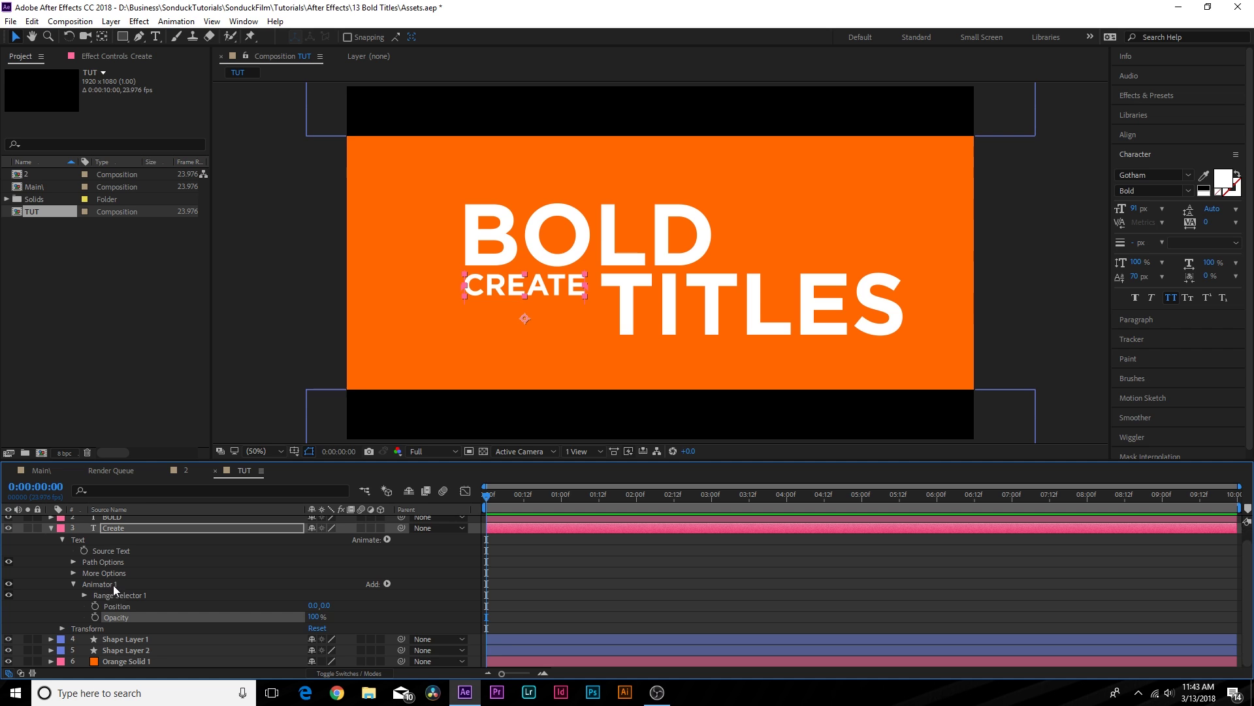
left_click_drag(310, 605, 73, 605)
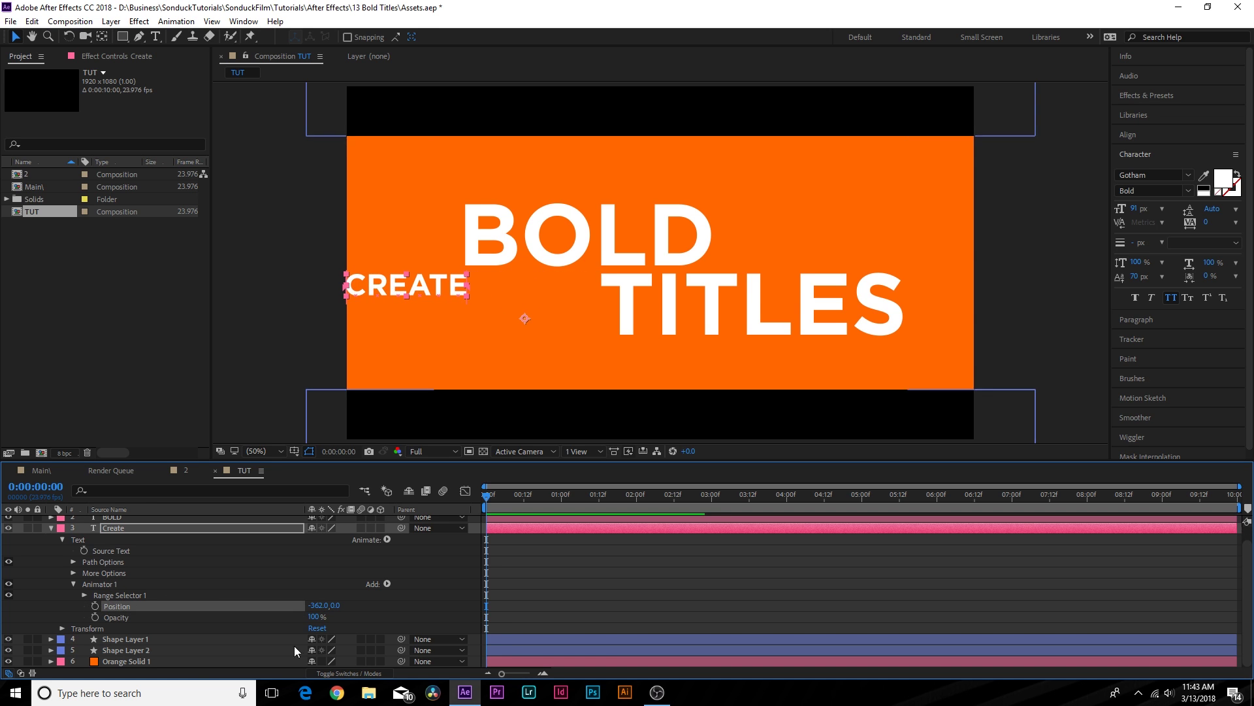
left_click_drag(314, 616, 235, 615)
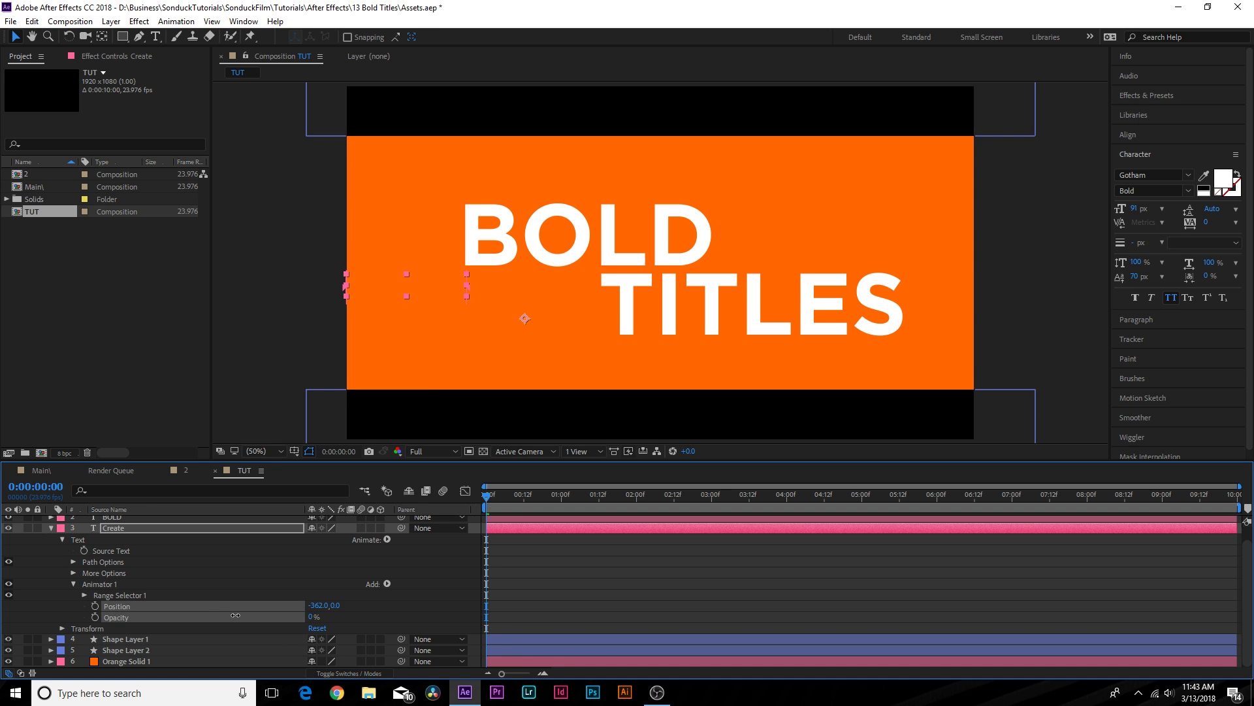
Keyframe Range Selector Start from 0% at 0:00 to 100% at 1:00.
left_click(84, 594)
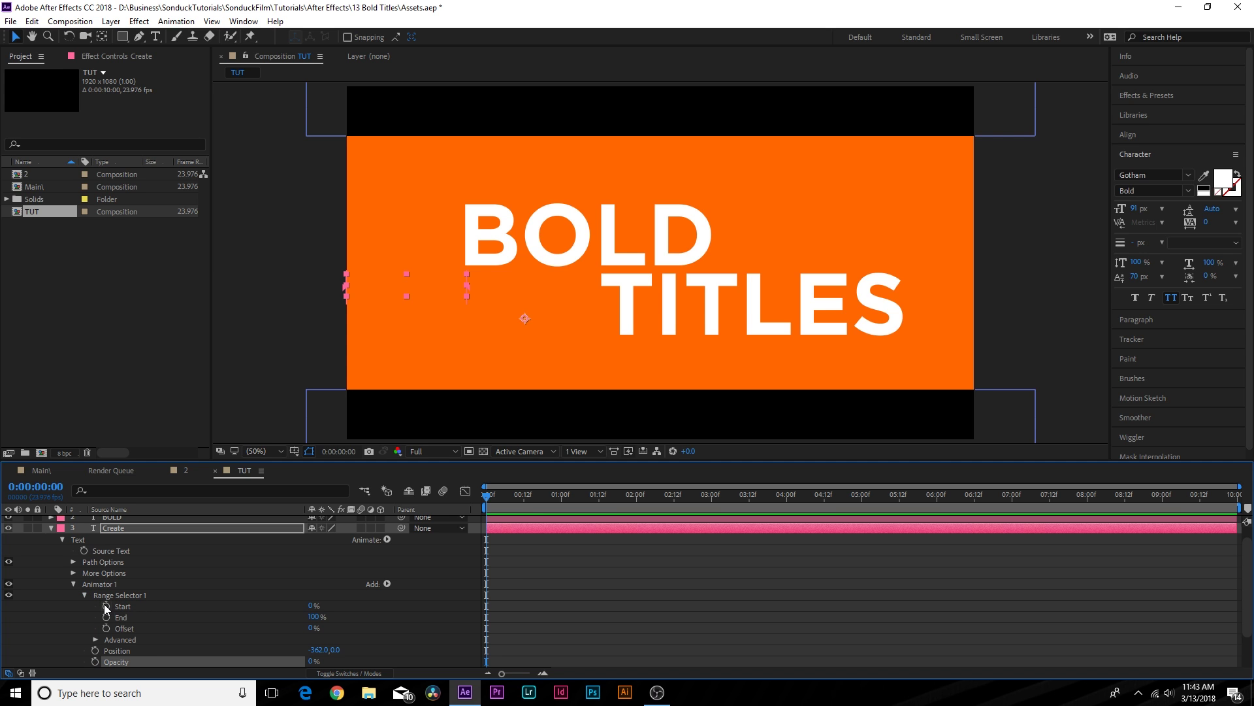
left_click(106, 605)
left_click_drag(504, 490, 562, 503)
left_click_drag(314, 605, 379, 605)
left_click_drag(514, 503, 424, 511)
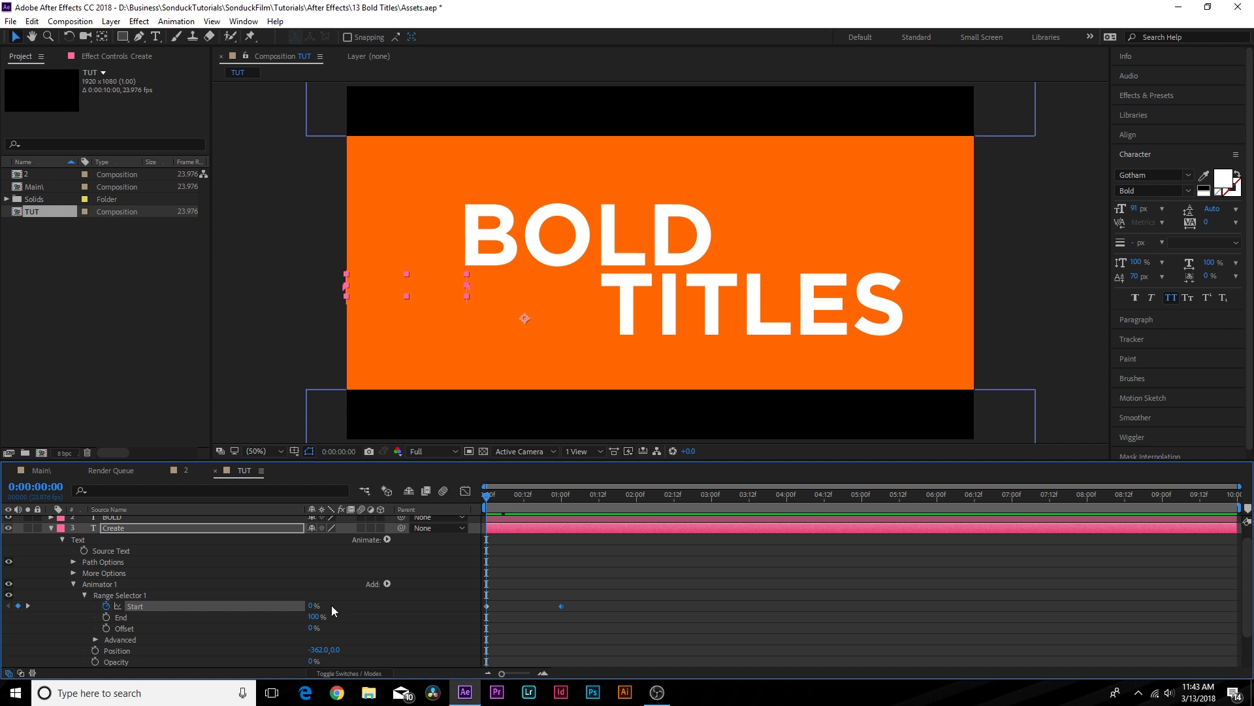
Change the position offset to 418 to the right and preview the CREATE reveal.
left_click_drag(314, 655, 826, 650)
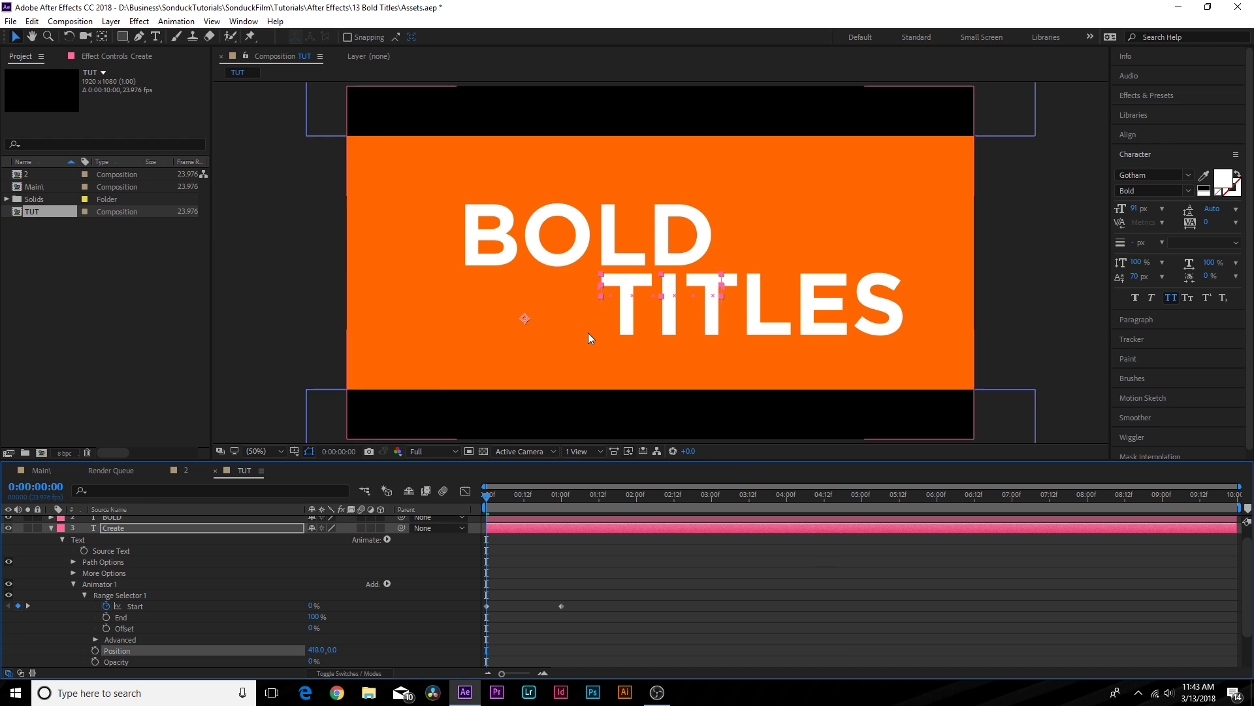
key("period")
key("period")
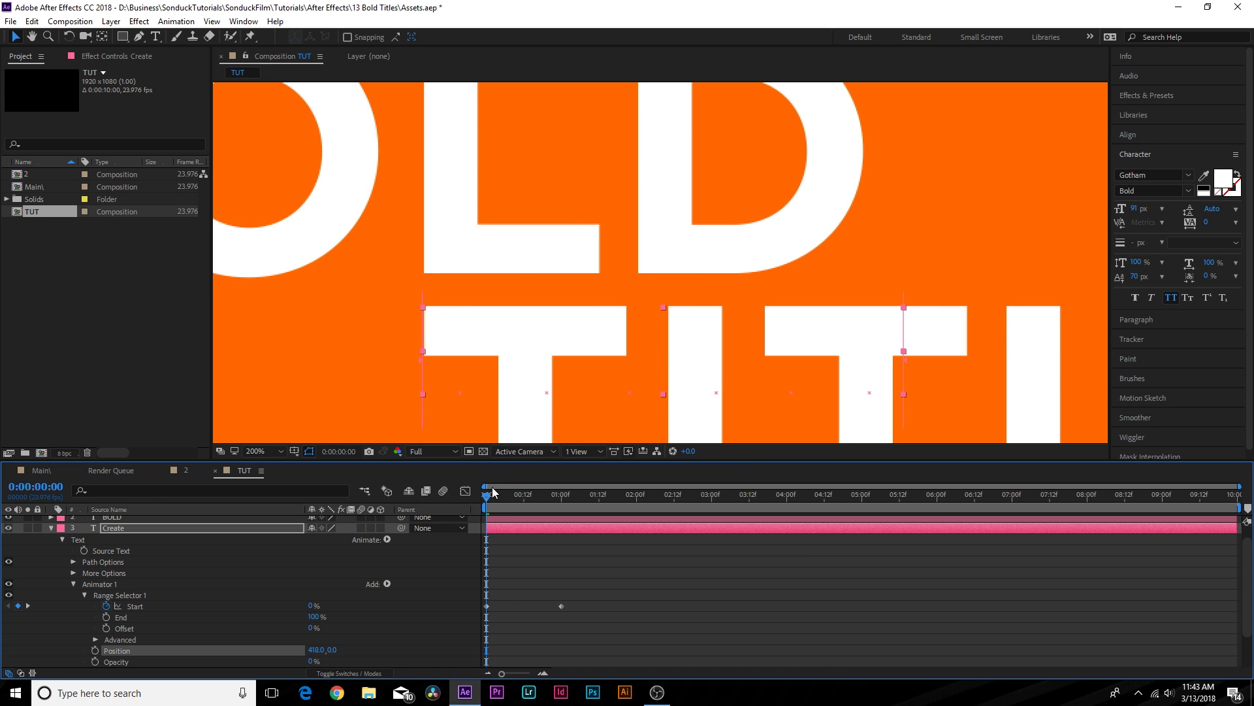
left_click_drag(491, 500, 562, 532)
scroll(488, 374, "down", 2)
scroll(488, 373, "up", 1)
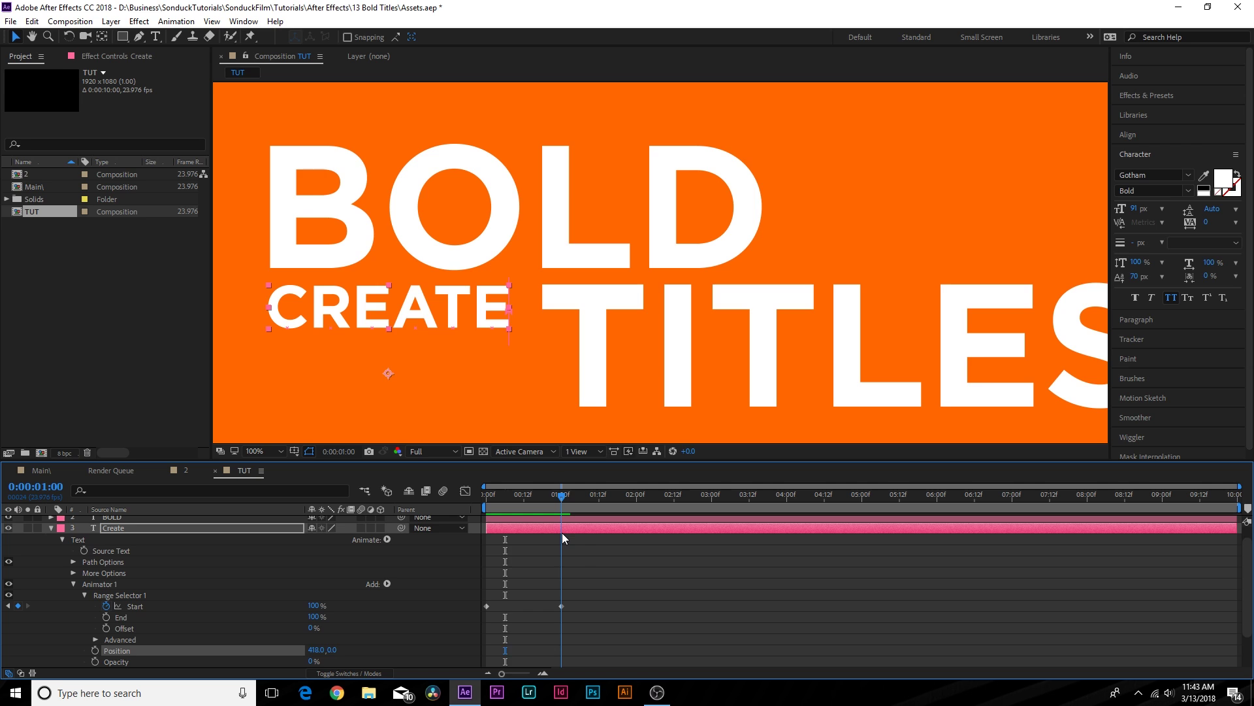
left_click_drag(587, 583, 548, 626)
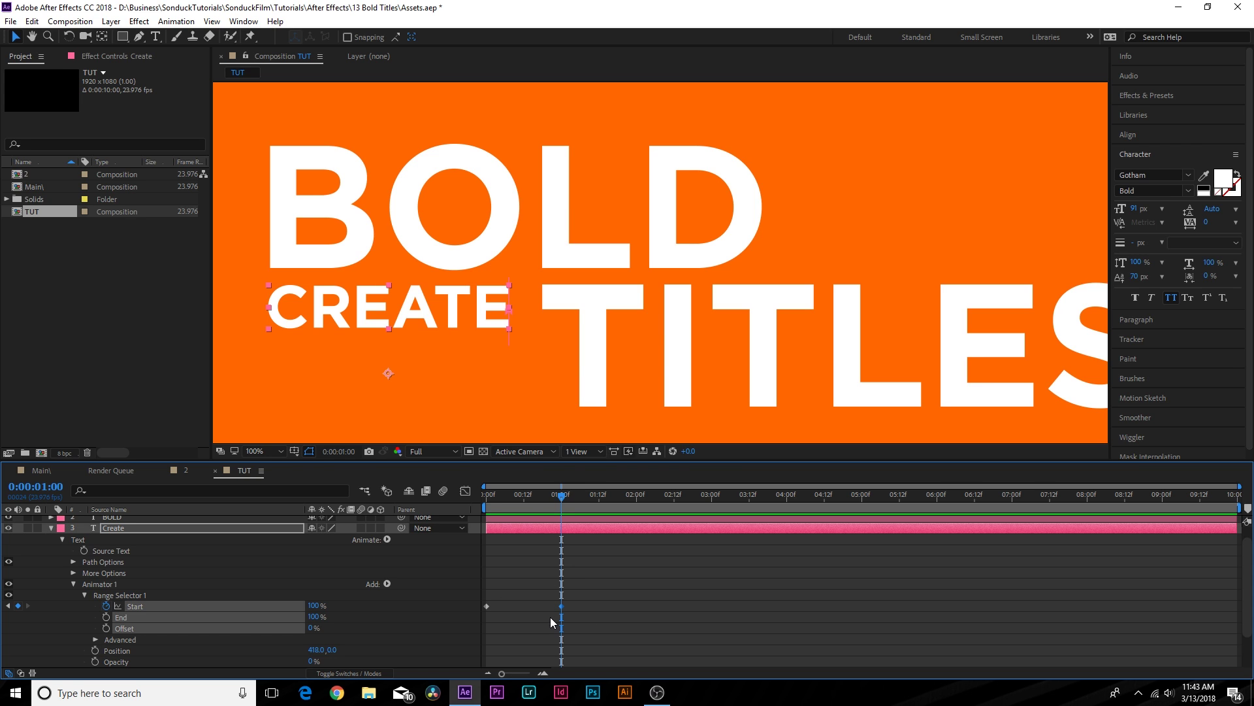
left_click_drag(520, 496, 563, 515)
left_click(50, 528)
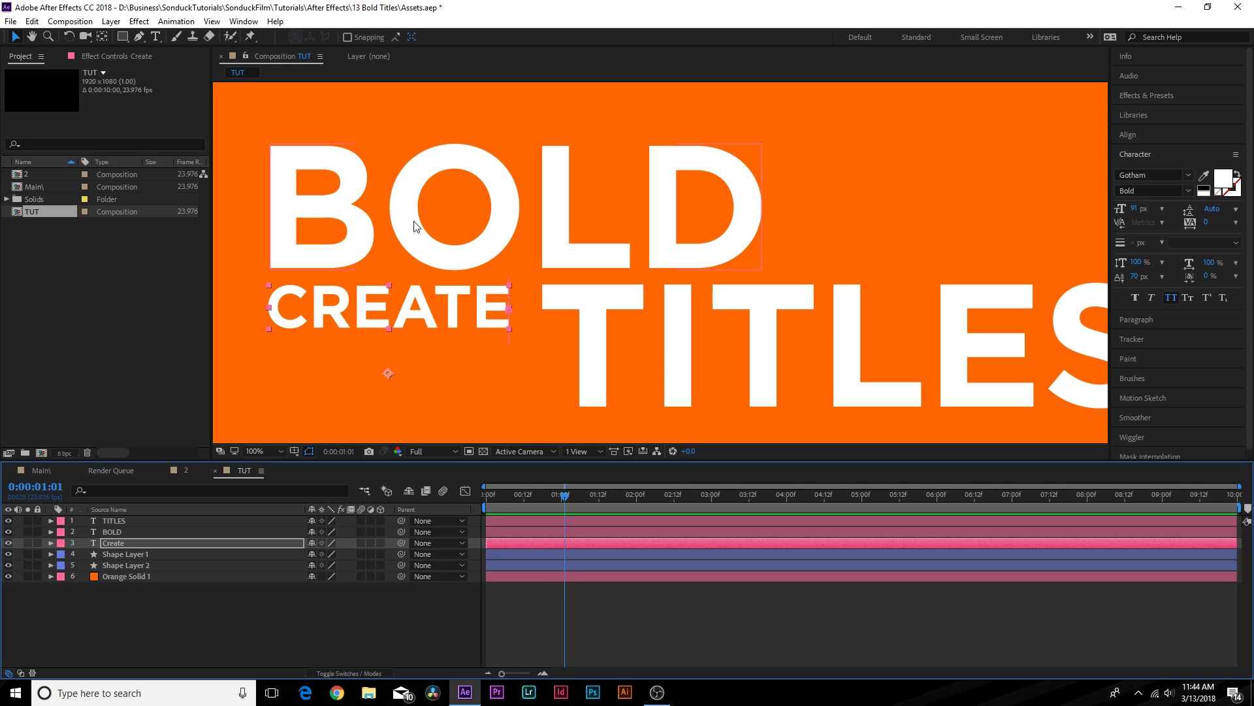
Add a Scale and Opacity animator to BOLD with animator Scale set to 0.
left_click(108, 531)
left_click_drag(532, 501, 571, 510)
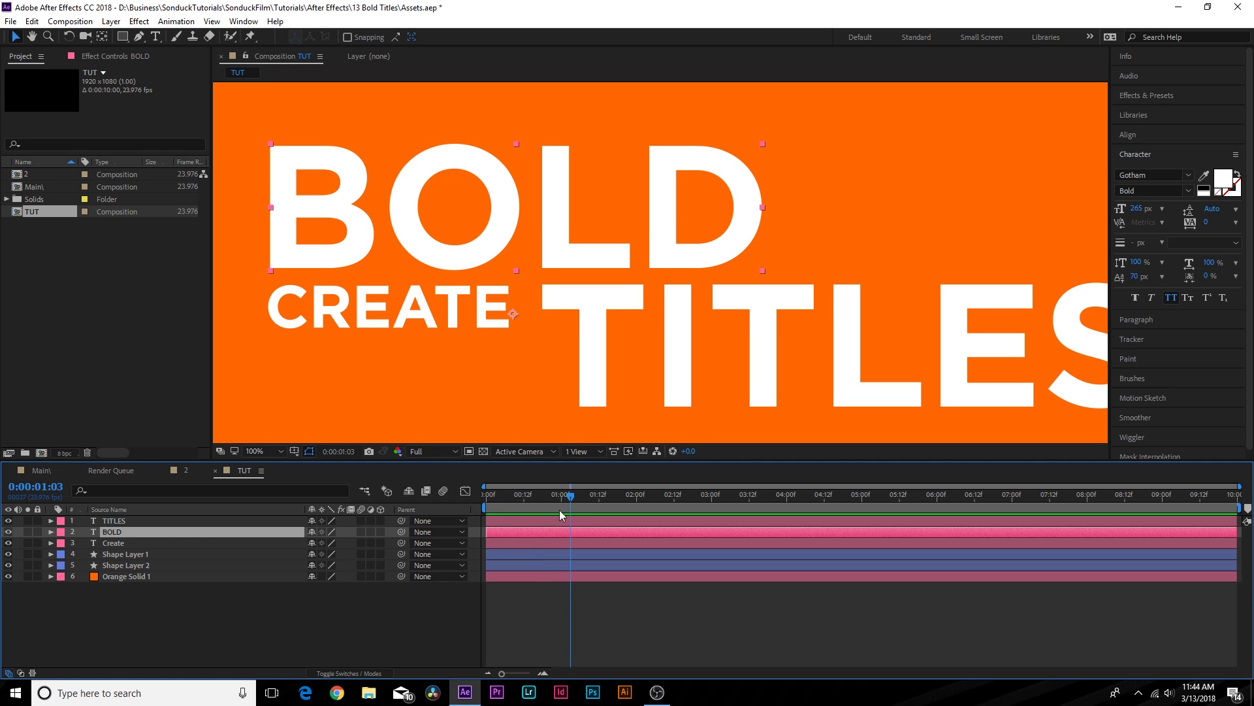
left_click(51, 531)
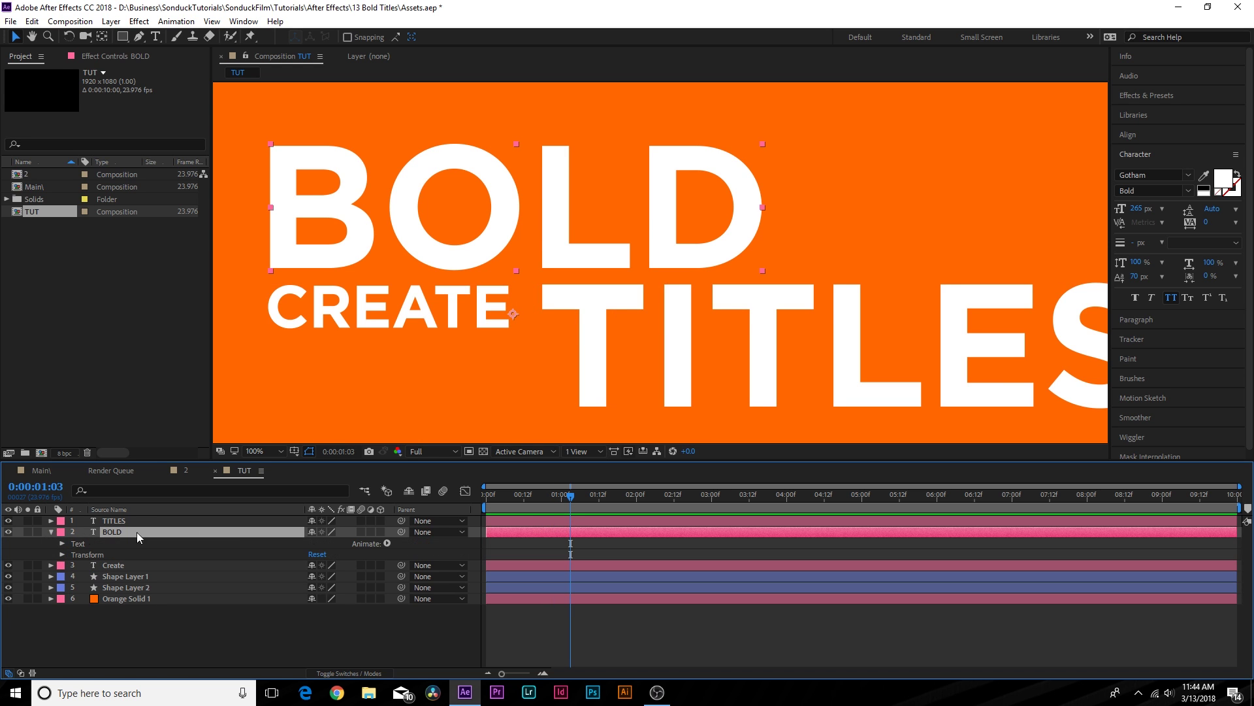
left_click(388, 543)
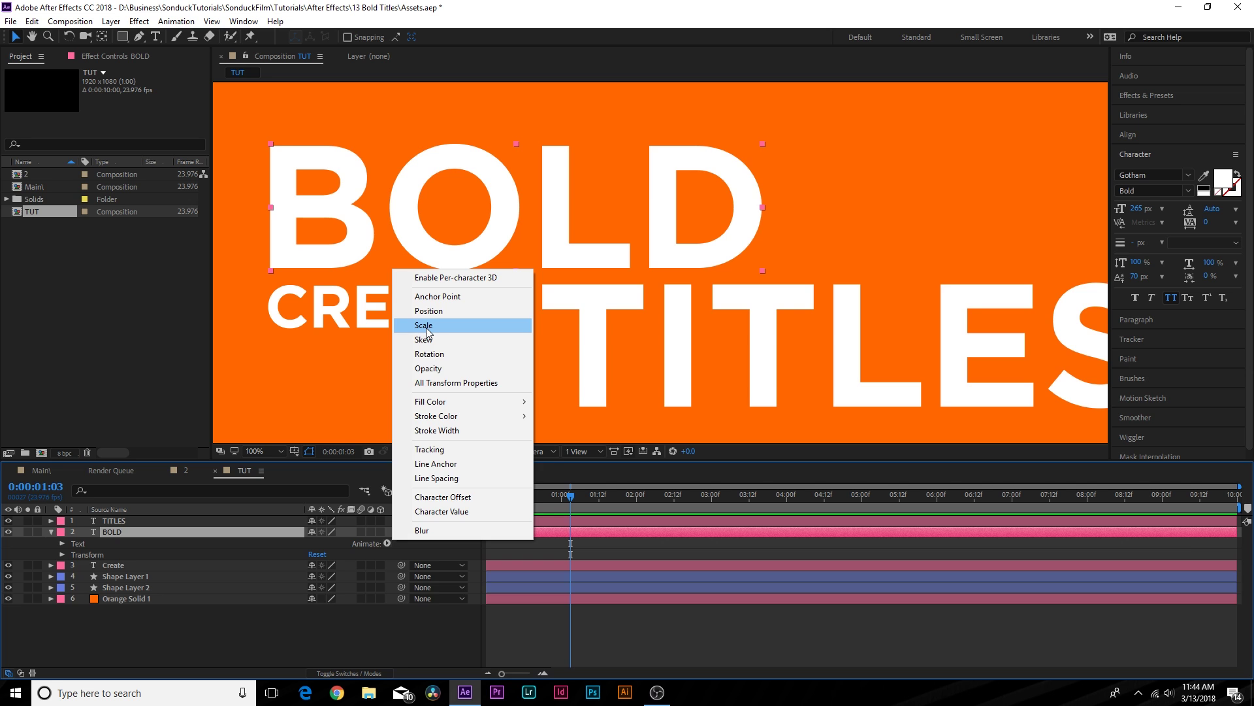
left_click(424, 325)
left_click(387, 542)
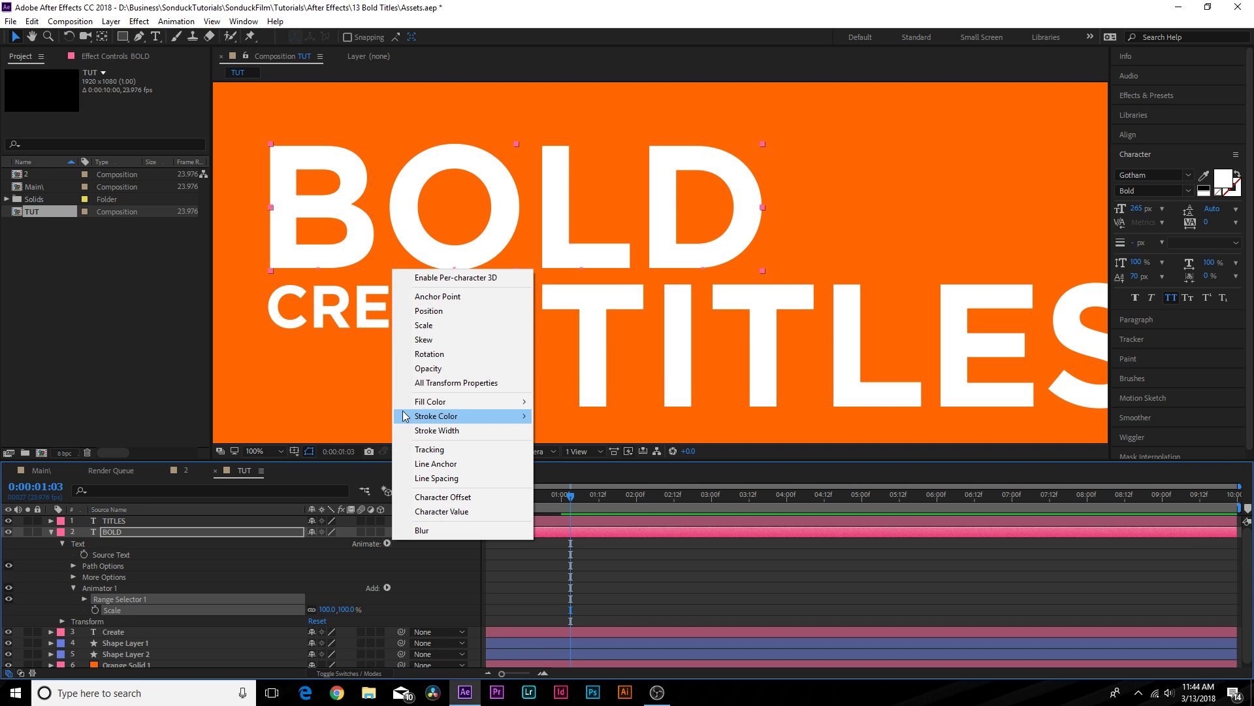
left_click(435, 371)
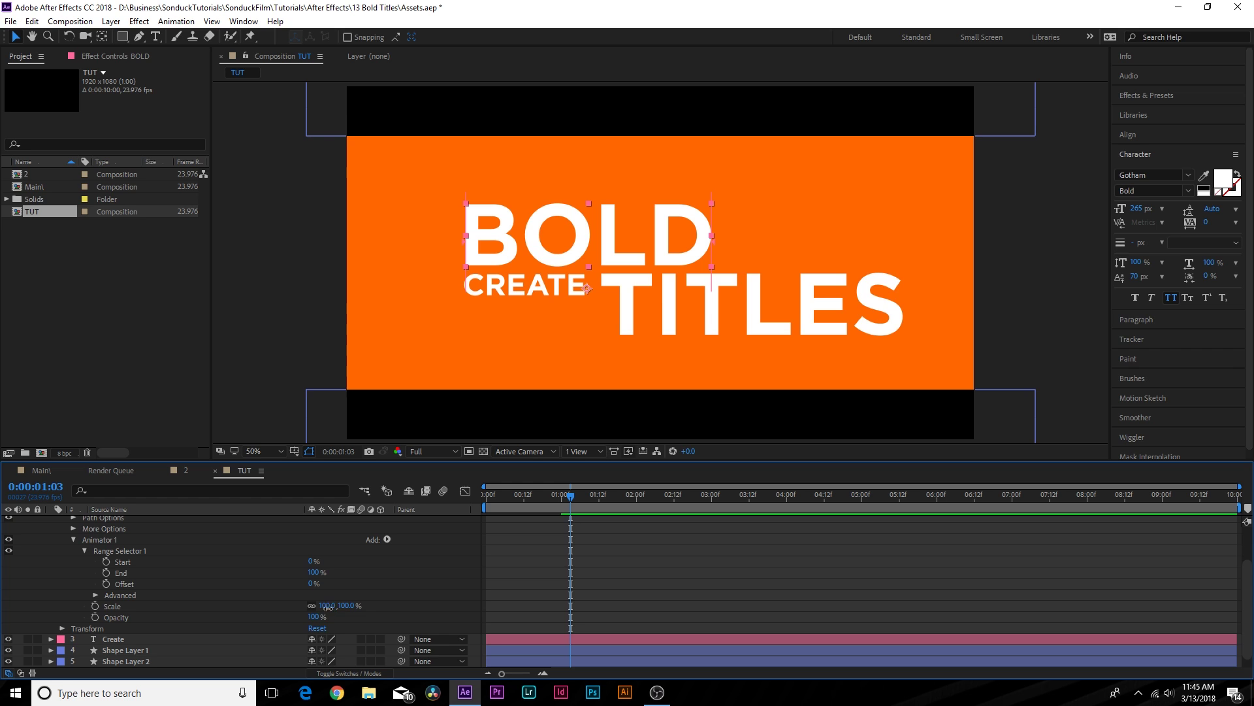
left_click(327, 607)
type("0")
key("Return")
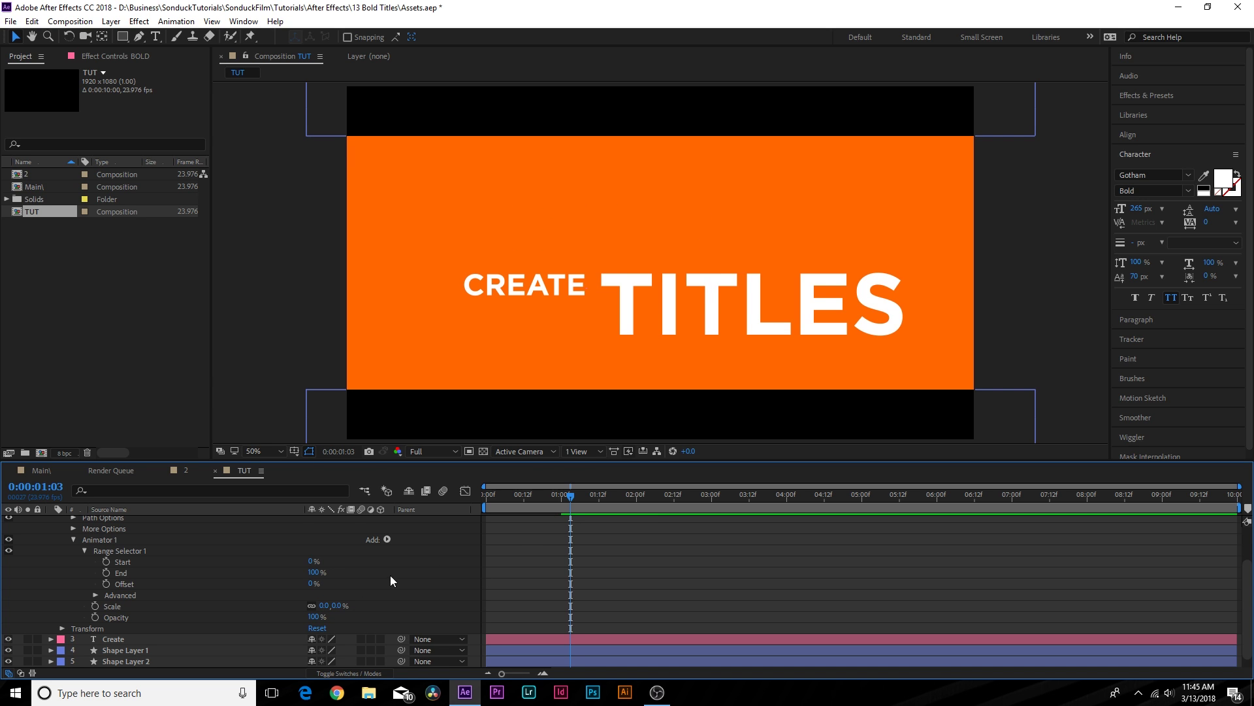
Keyframe BOLD's Range Selector Start from 0% at 01:03 to 100% at 01:23.
left_click(127, 550)
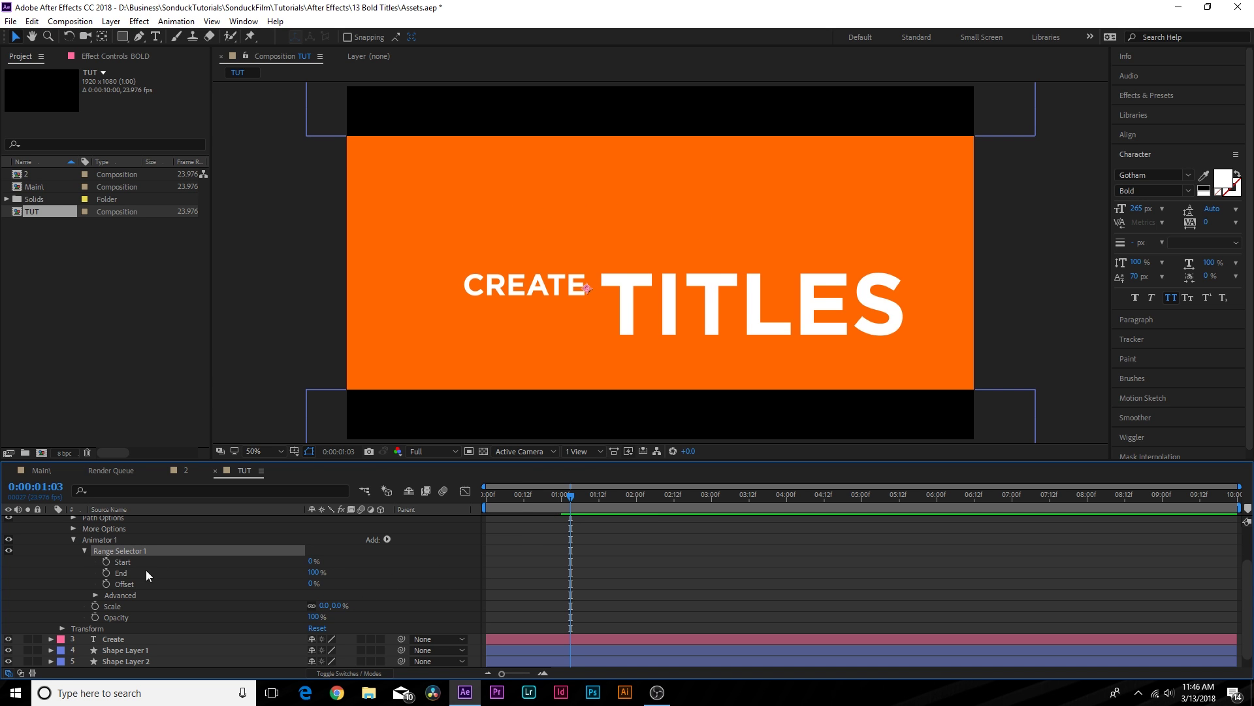
left_click(107, 562)
left_click_drag(614, 501, 632, 503)
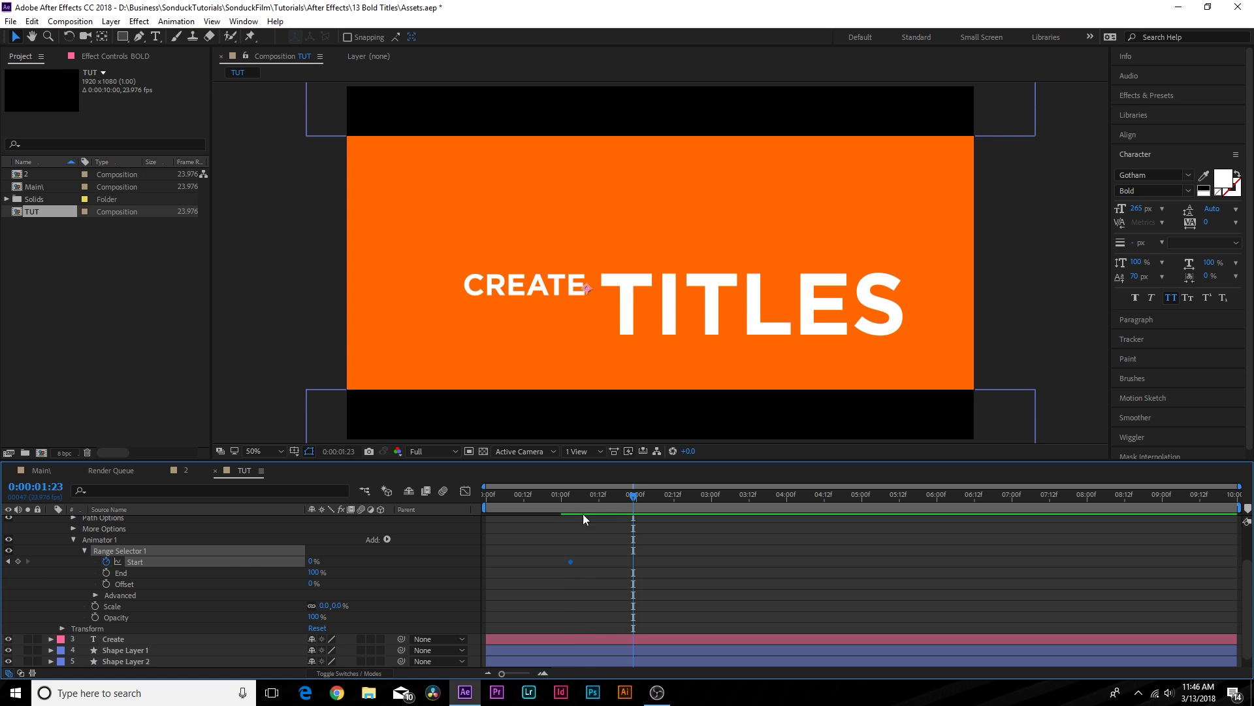
left_click(313, 561)
type("100")
key("Return")
left_click_drag(526, 500, 641, 515)
Delete the unused Opacity property from BOLD's animator and preview the reveal.
left_click(118, 617)
key("Delete")
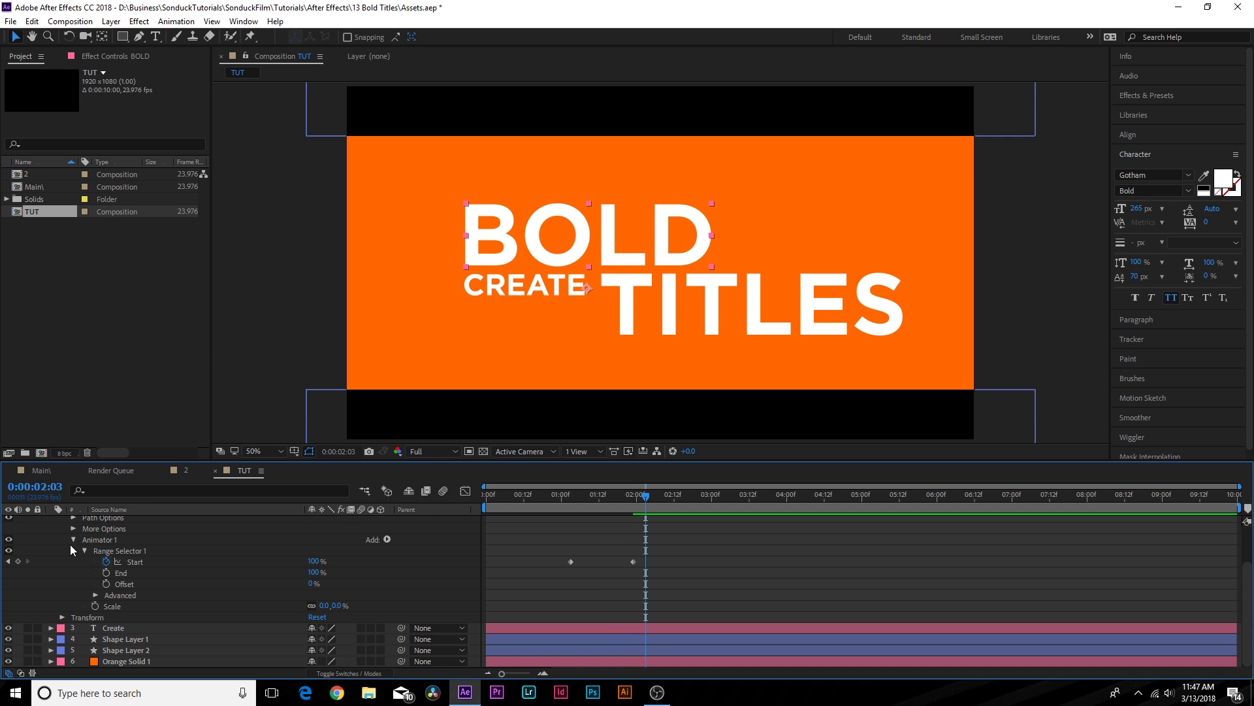
left_click(84, 550)
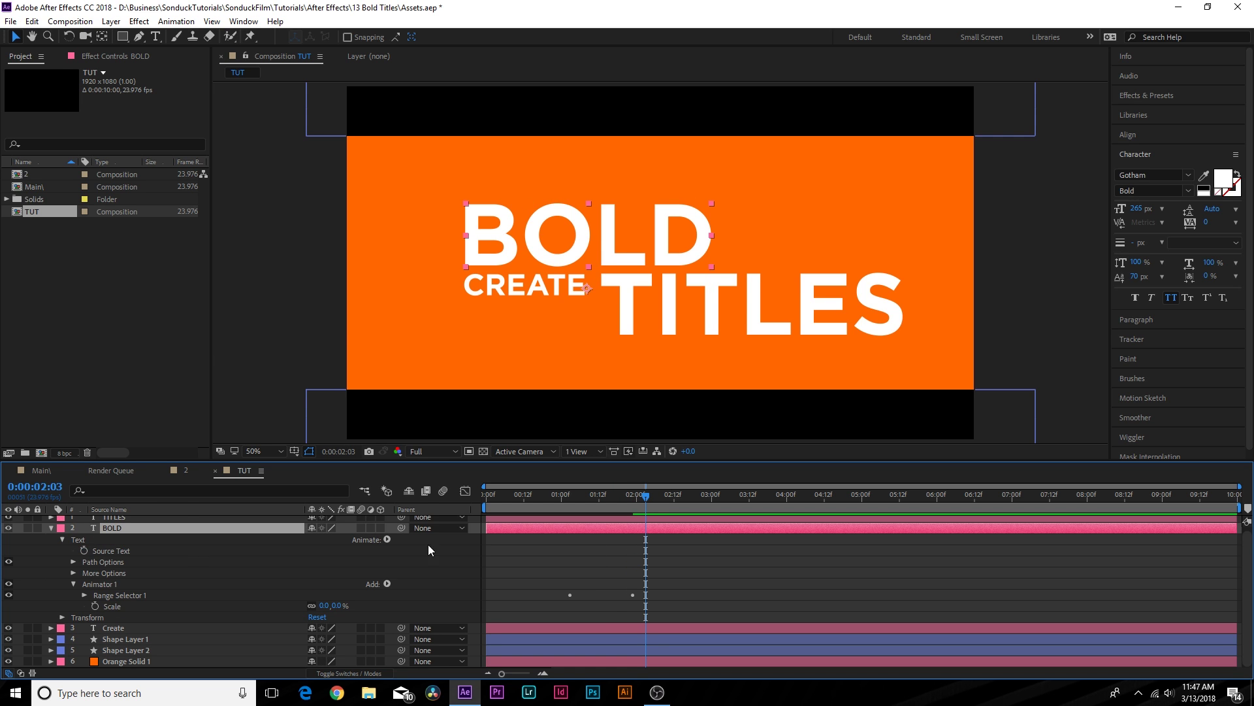
left_click(51, 528)
left_click_drag(617, 495, 646, 517)
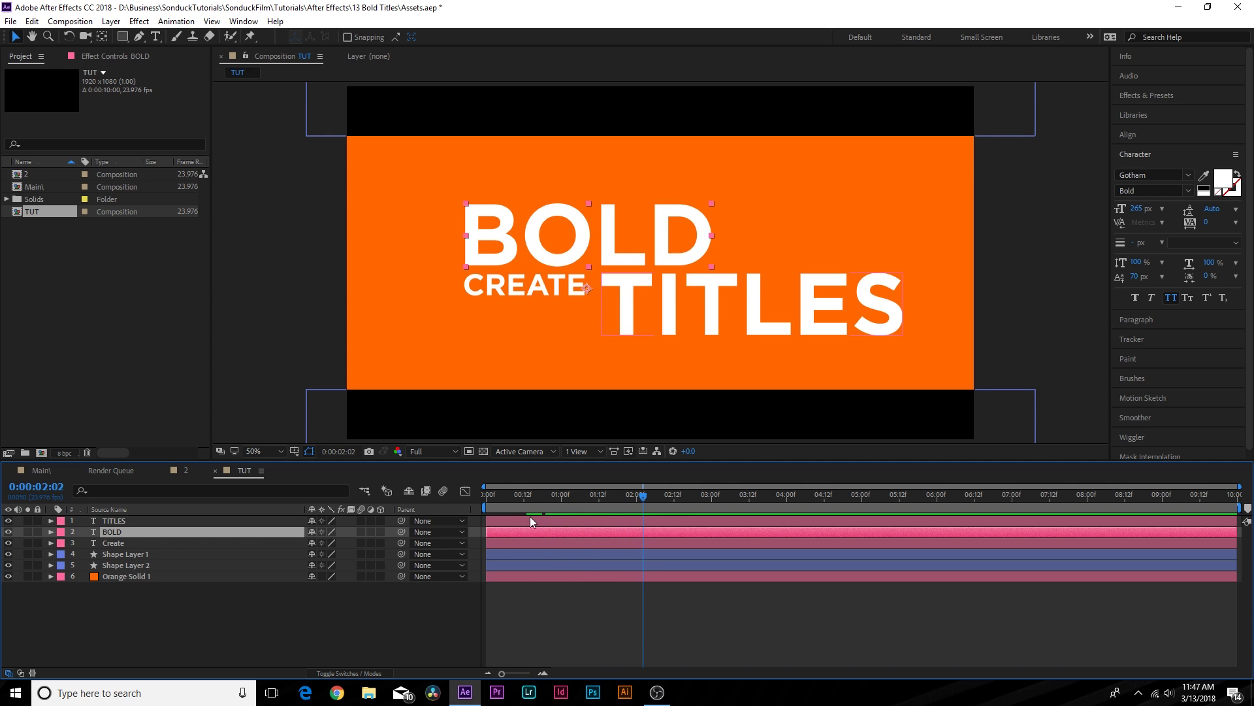
Keyframe BOLD's Scale at 02:02 and enlarge it to 127% a few frames later.
key("s")
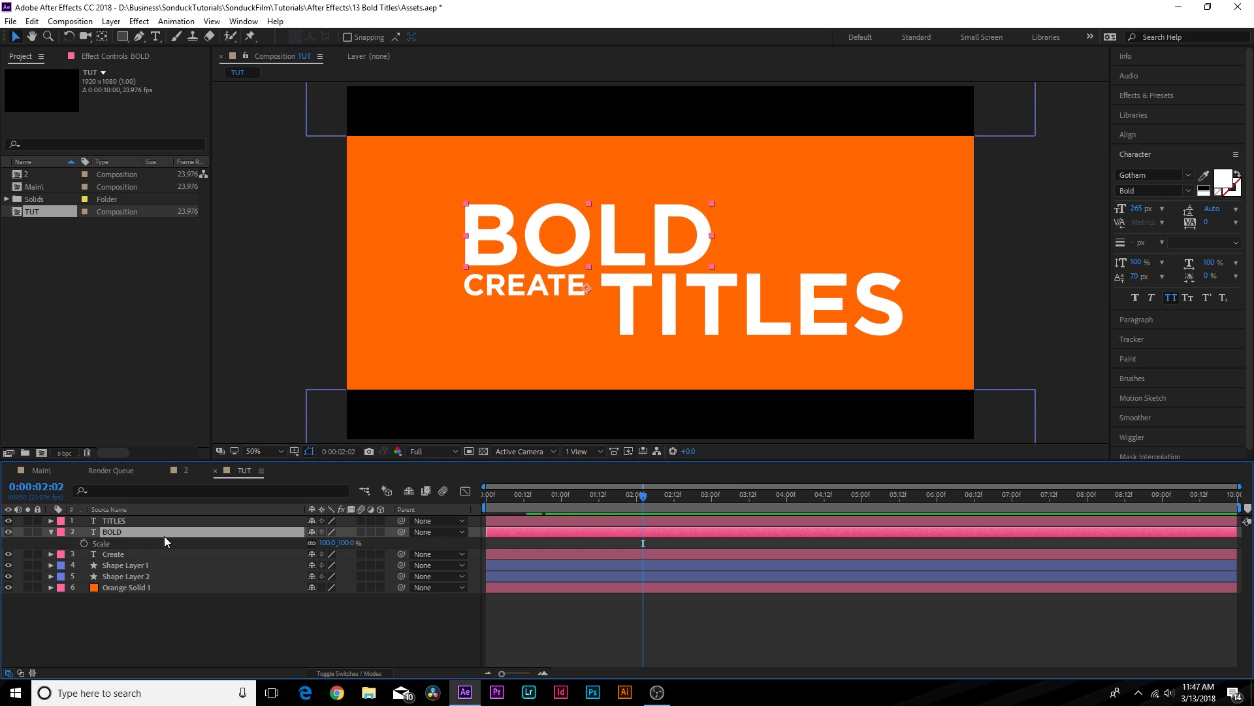
mouse_move(648, 496)
left_mouse_down()
mouse_move(599, 500)
mouse_move(665, 498)
left_mouse_up()
left_click(83, 543)
left_click_drag(327, 543, 343, 543)
Keyframe BOLD's Position, shift it at 02:09, and return Scale to 100% at 02:16.
key("shift+p")
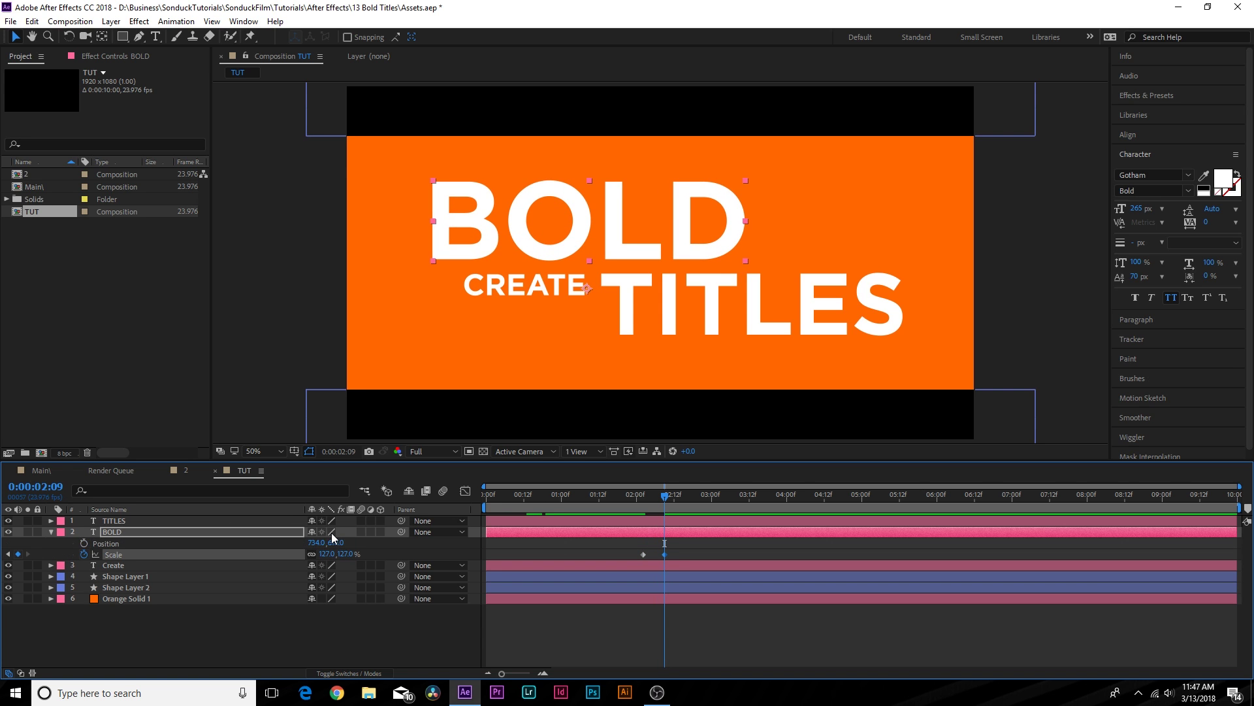
left_click(83, 543)
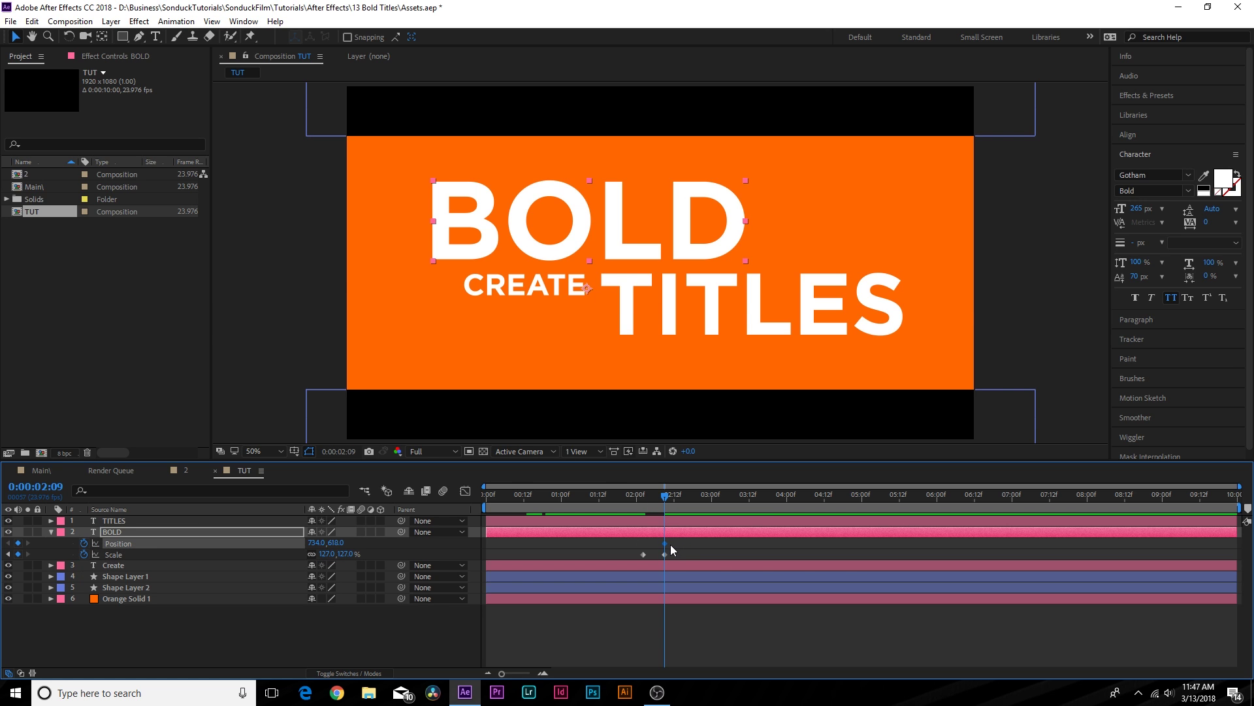
left_click_drag(647, 504, 647, 545)
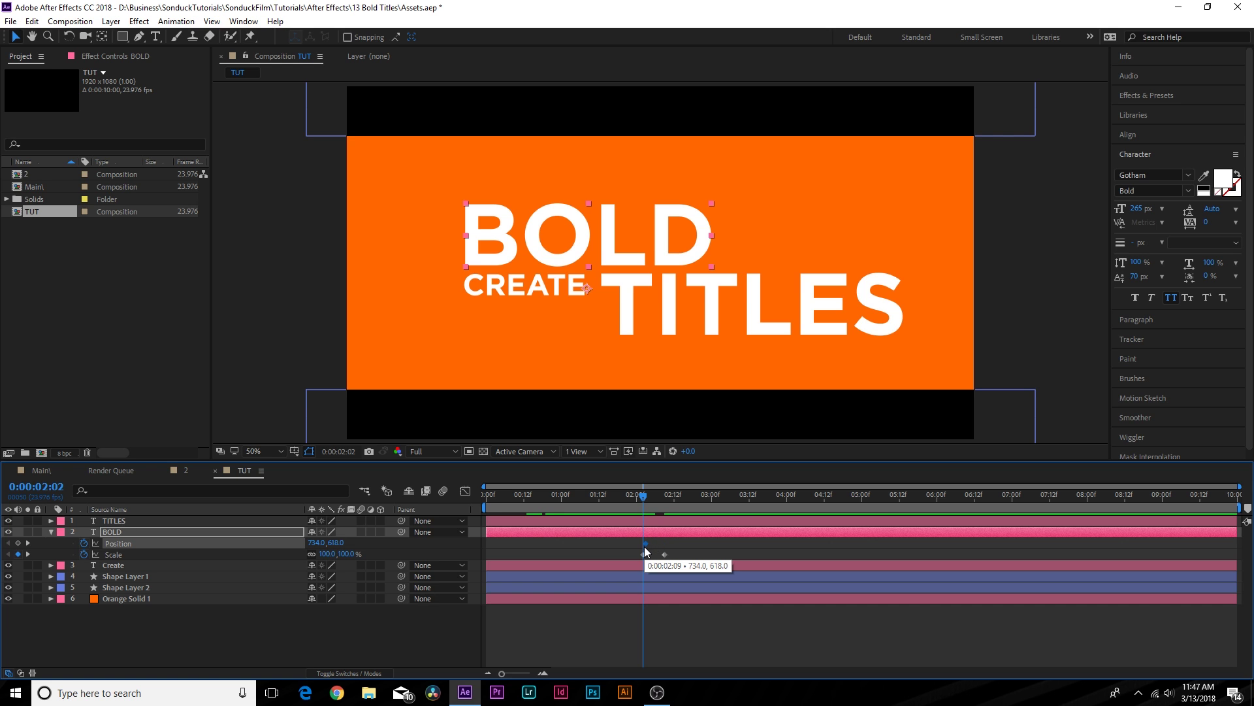
left_click_drag(648, 496, 664, 497)
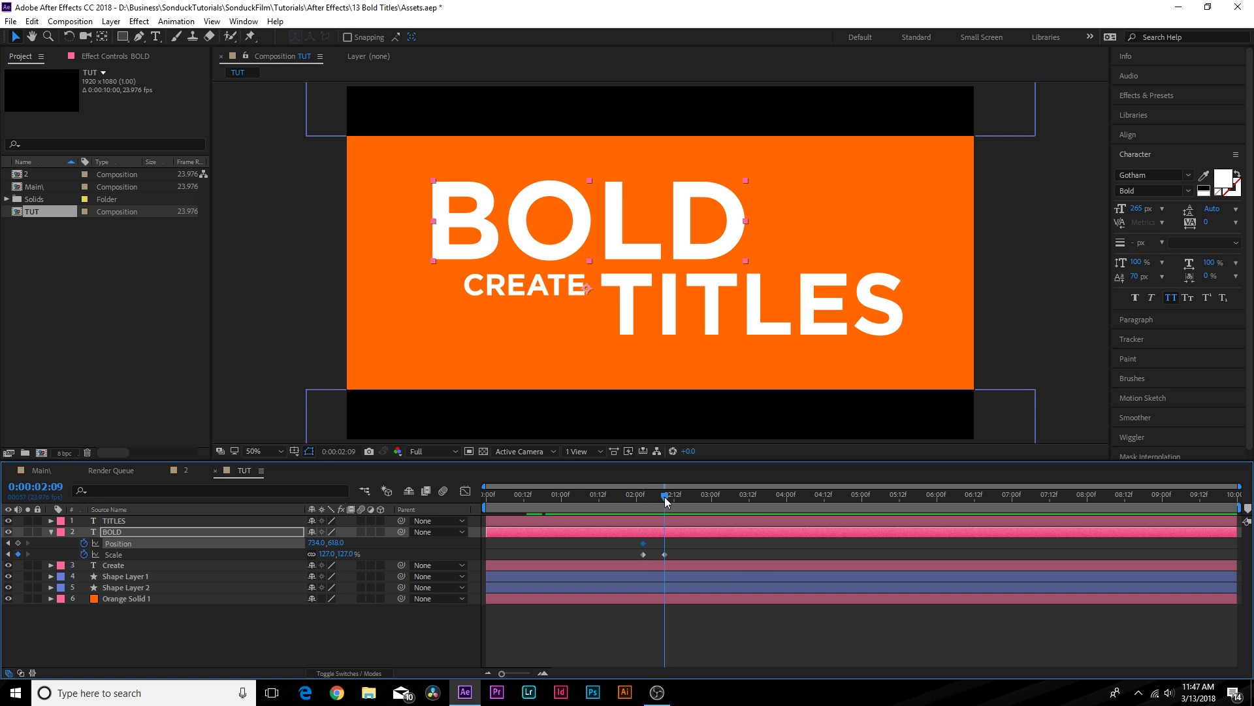
left_click_drag(524, 250, 557, 257)
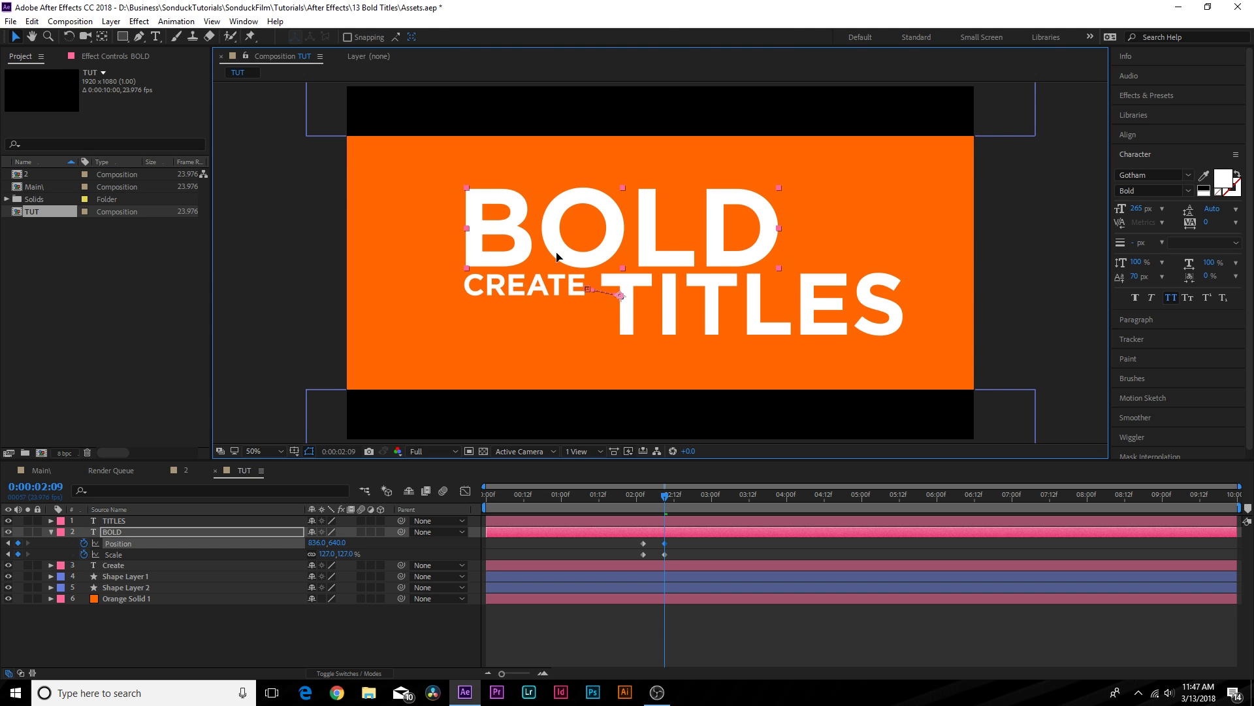
left_click_drag(665, 496, 688, 502)
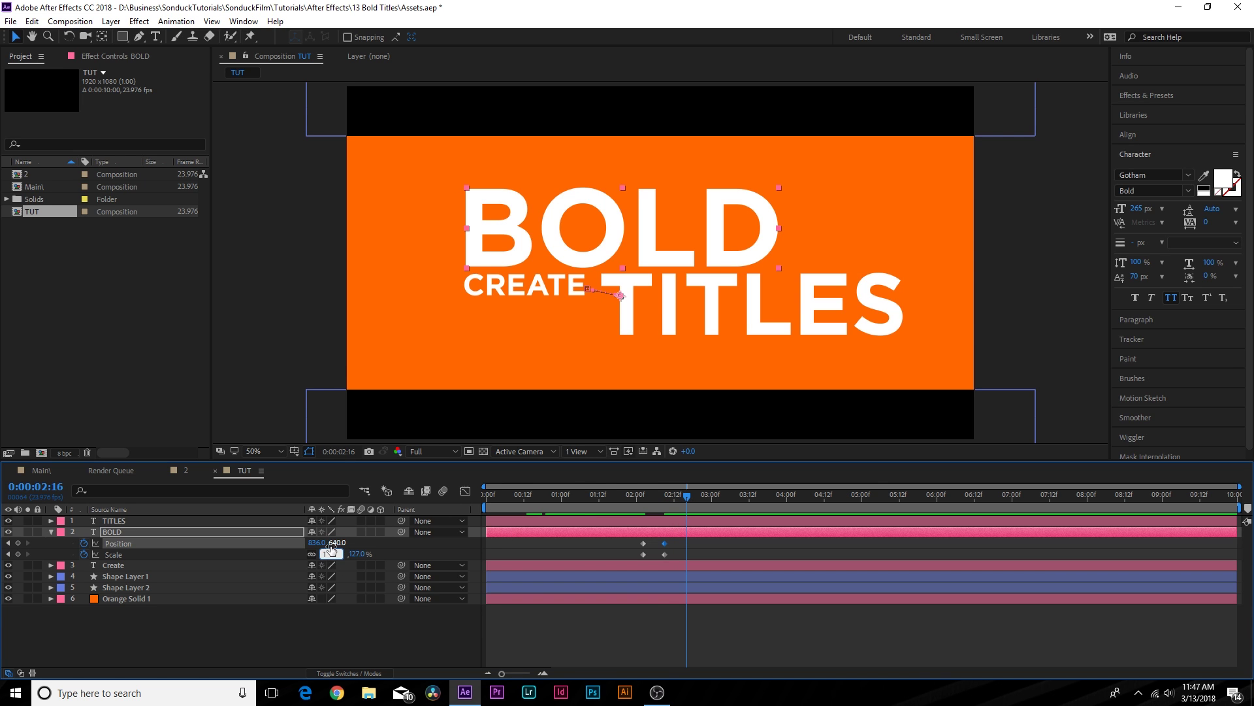
left_click(346, 618)
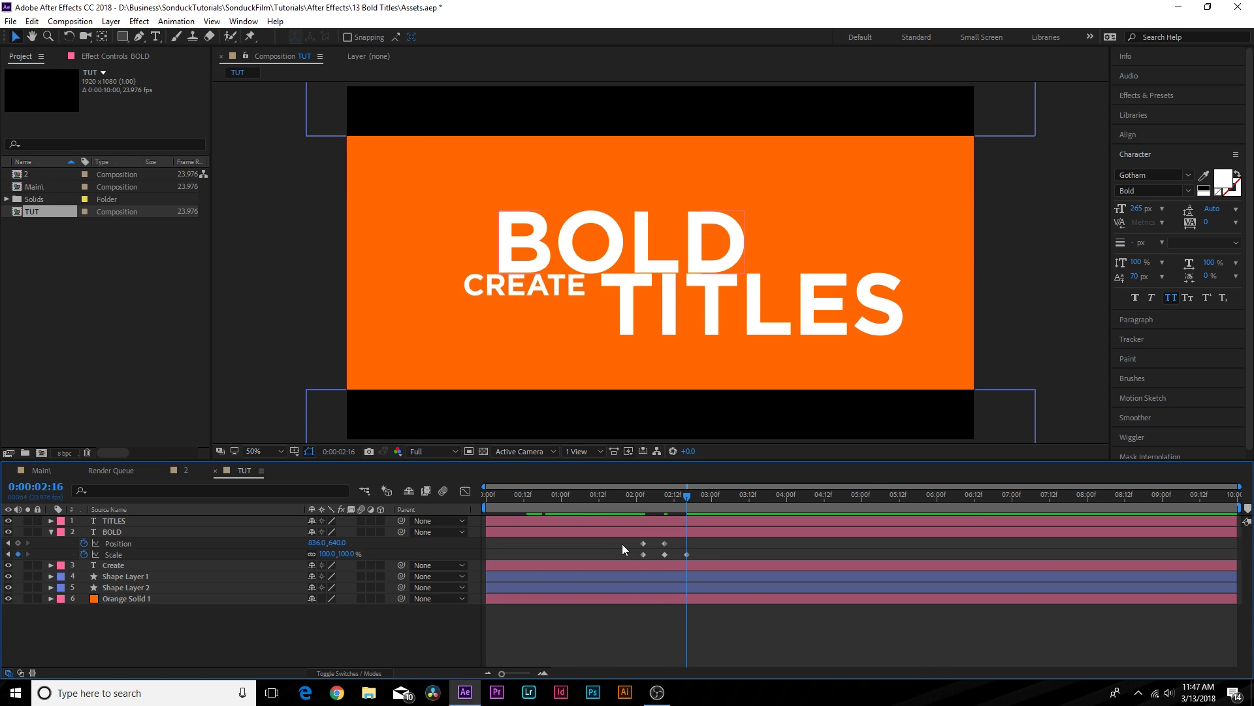
Preview the animation, then make the TITLES layer visible and select it.
left_click_drag(620, 541, 648, 542)
left_click(648, 542)
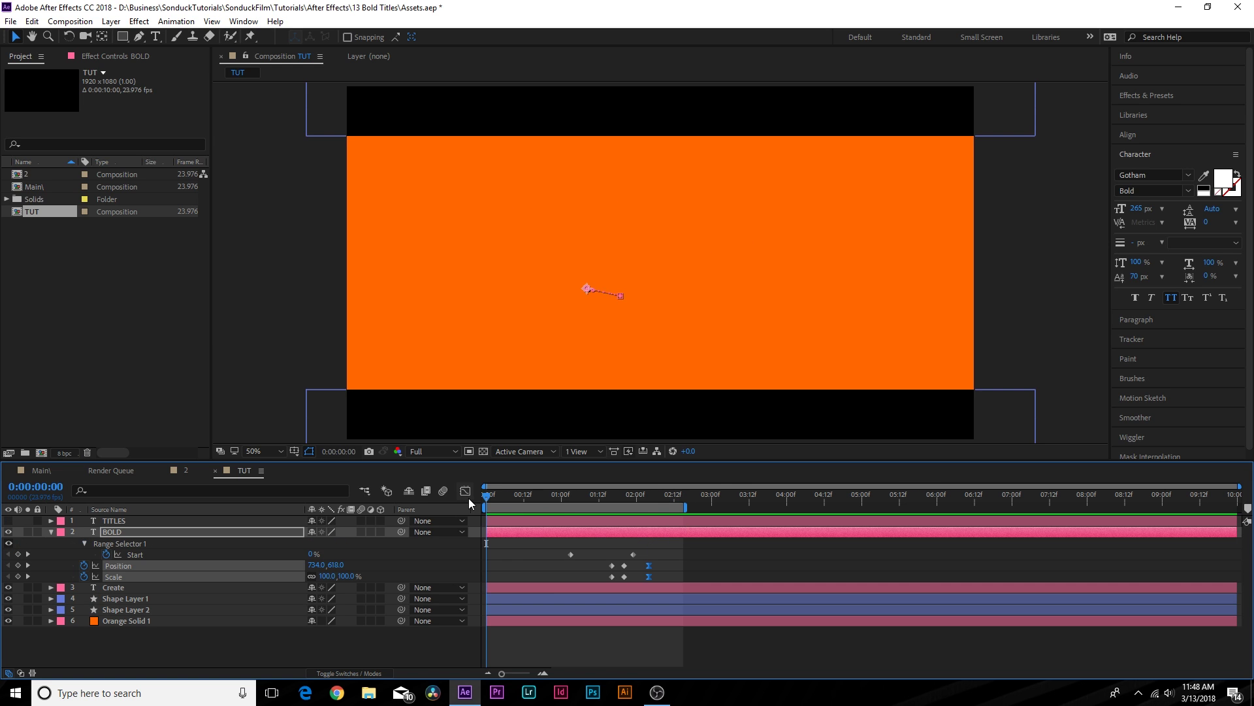
key("space")
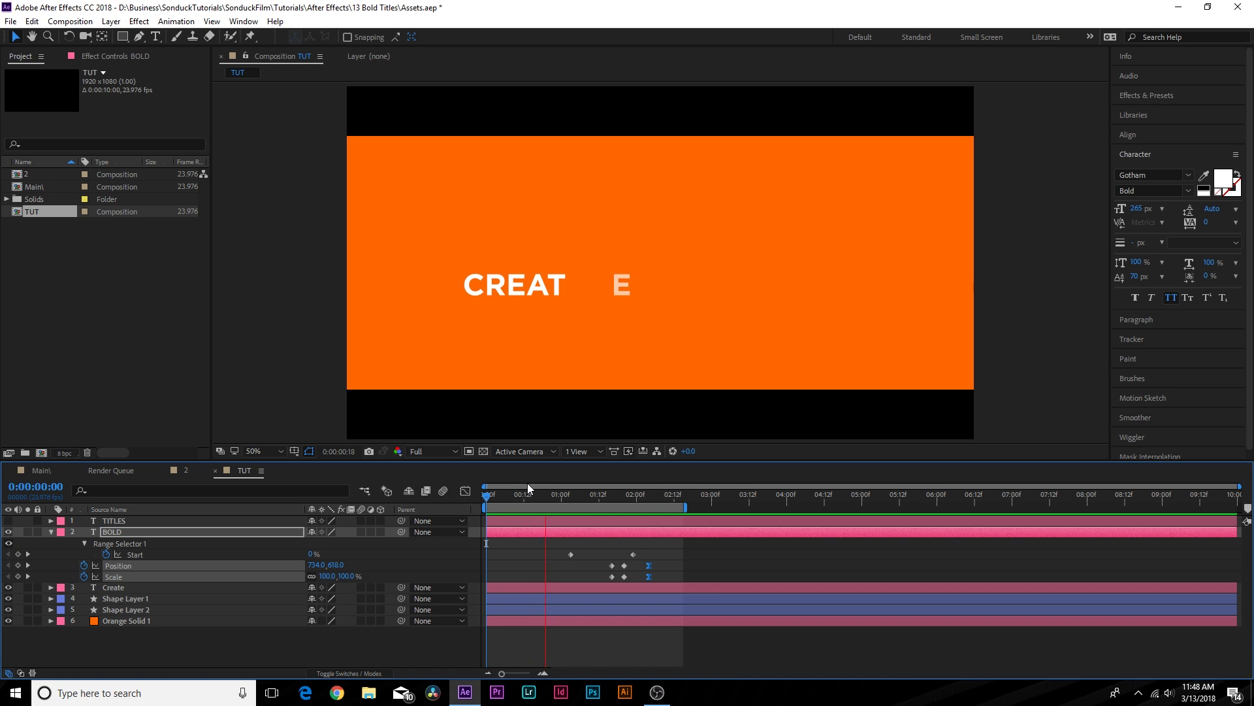
mouse_move(635, 493)
left_mouse_down()
mouse_move(601, 503)
mouse_move(636, 510)
left_mouse_up()
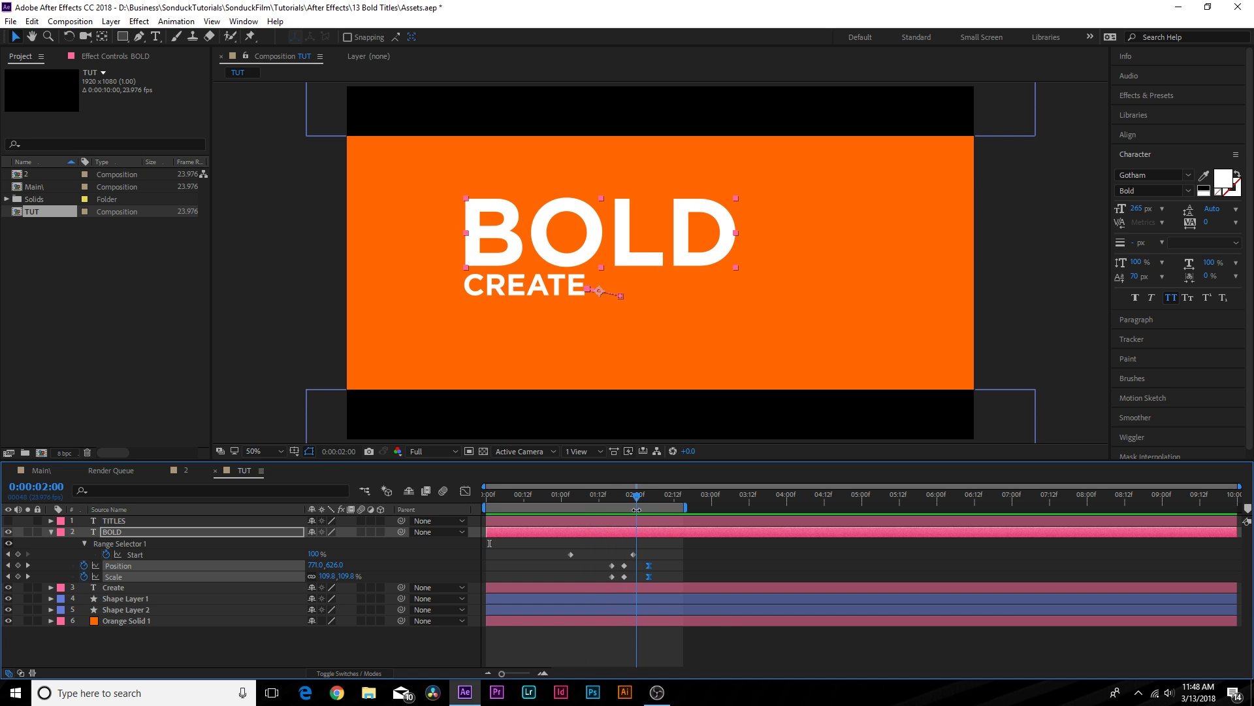
left_click(8, 521)
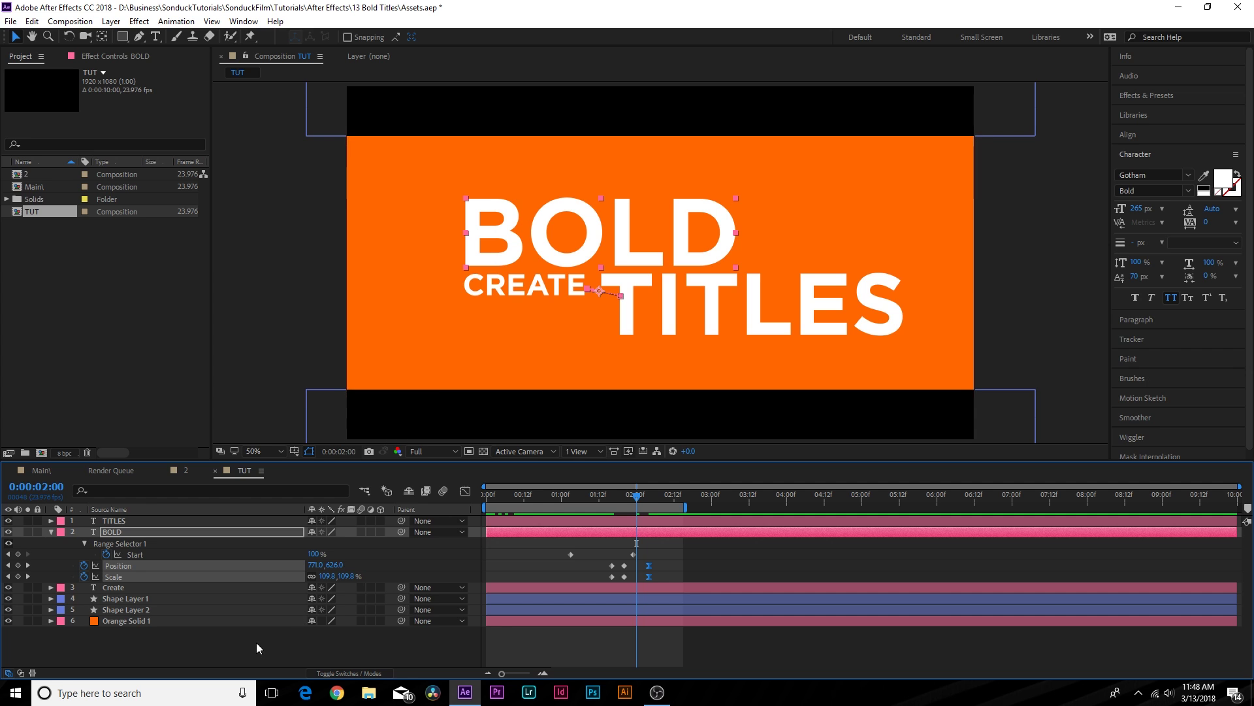
left_click(123, 521)
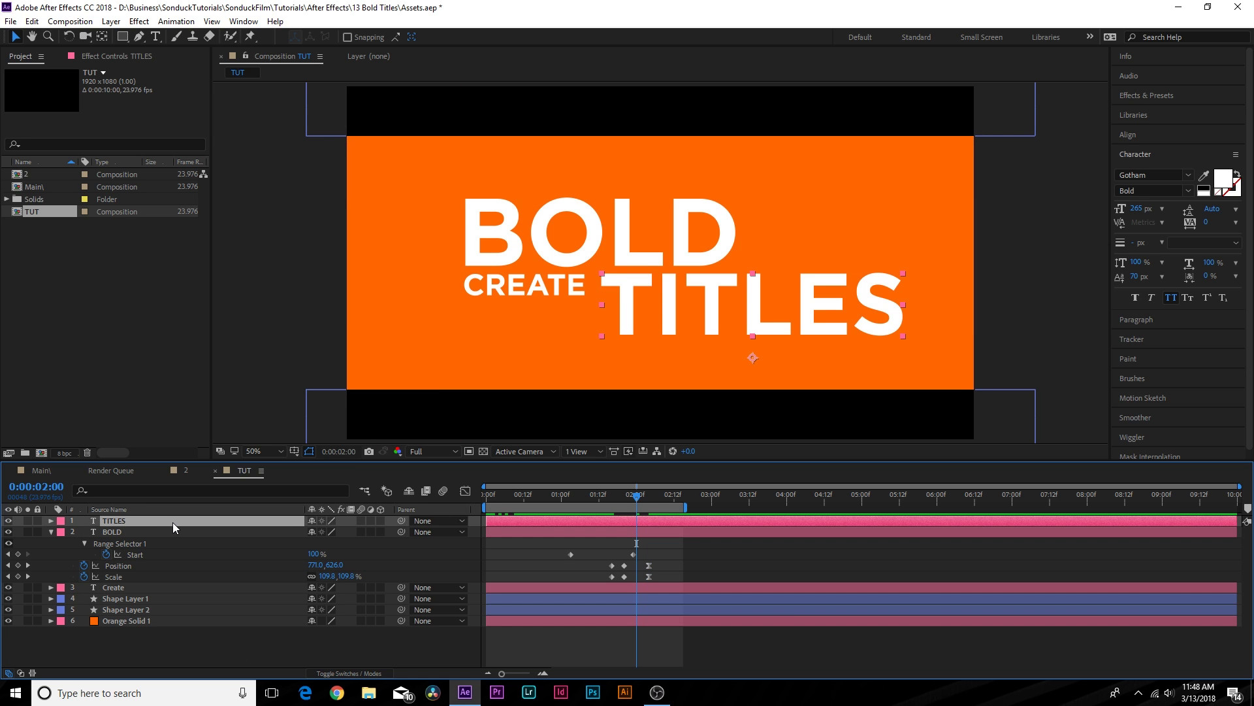
Open Animation Composer from the Window menu and widen the composition viewer.
left_click(243, 22)
left_click(275, 123)
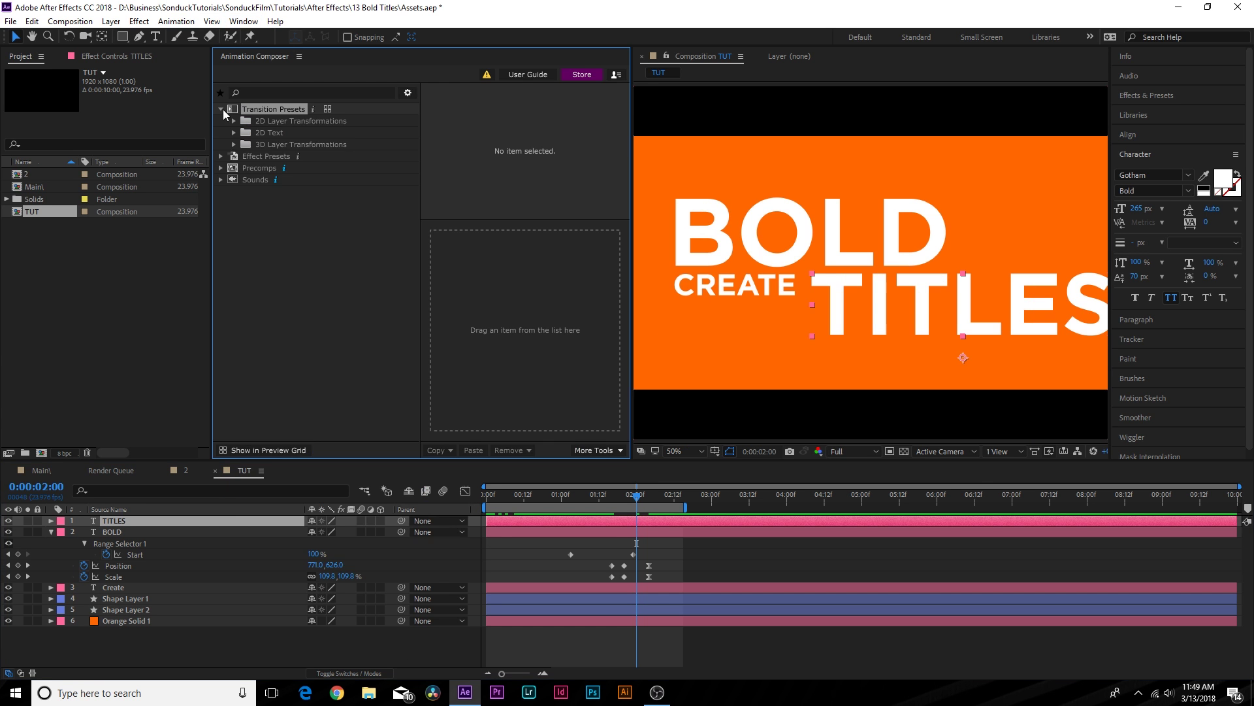
left_click_drag(630, 116, 557, 116)
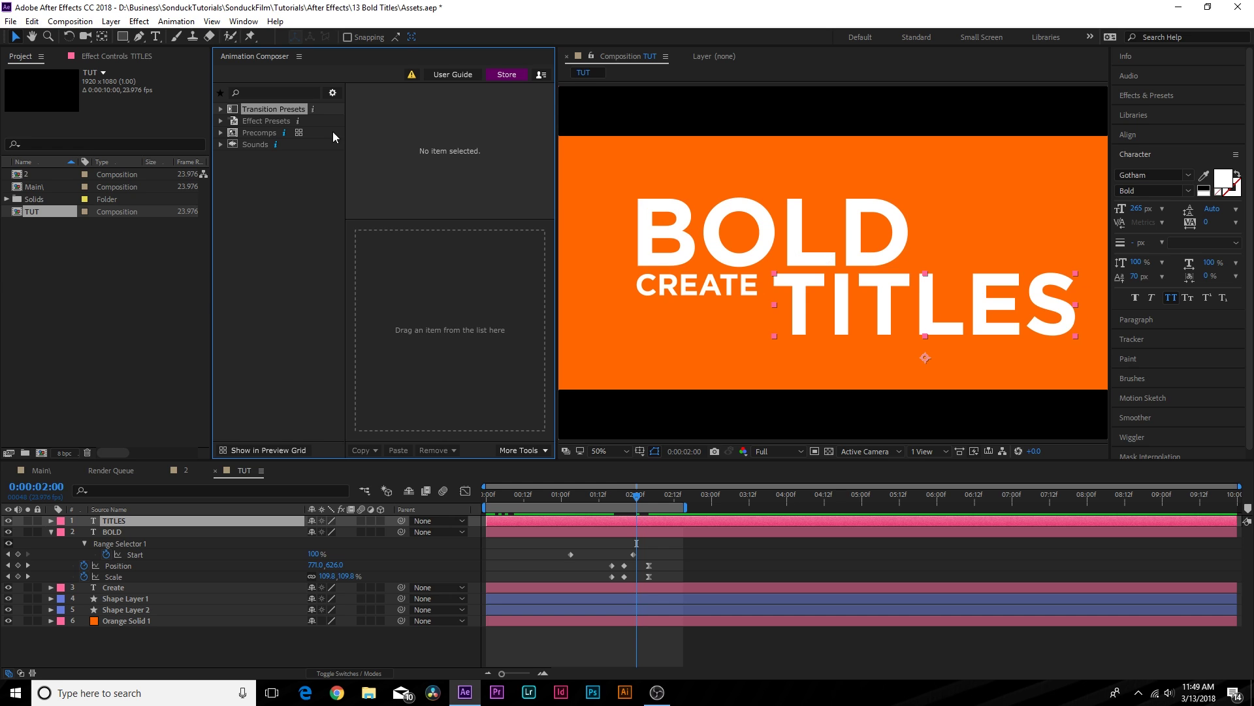
Apply Bounce Position 1 (Right) as TITLES' in-transition and preview it.
left_click(221, 109)
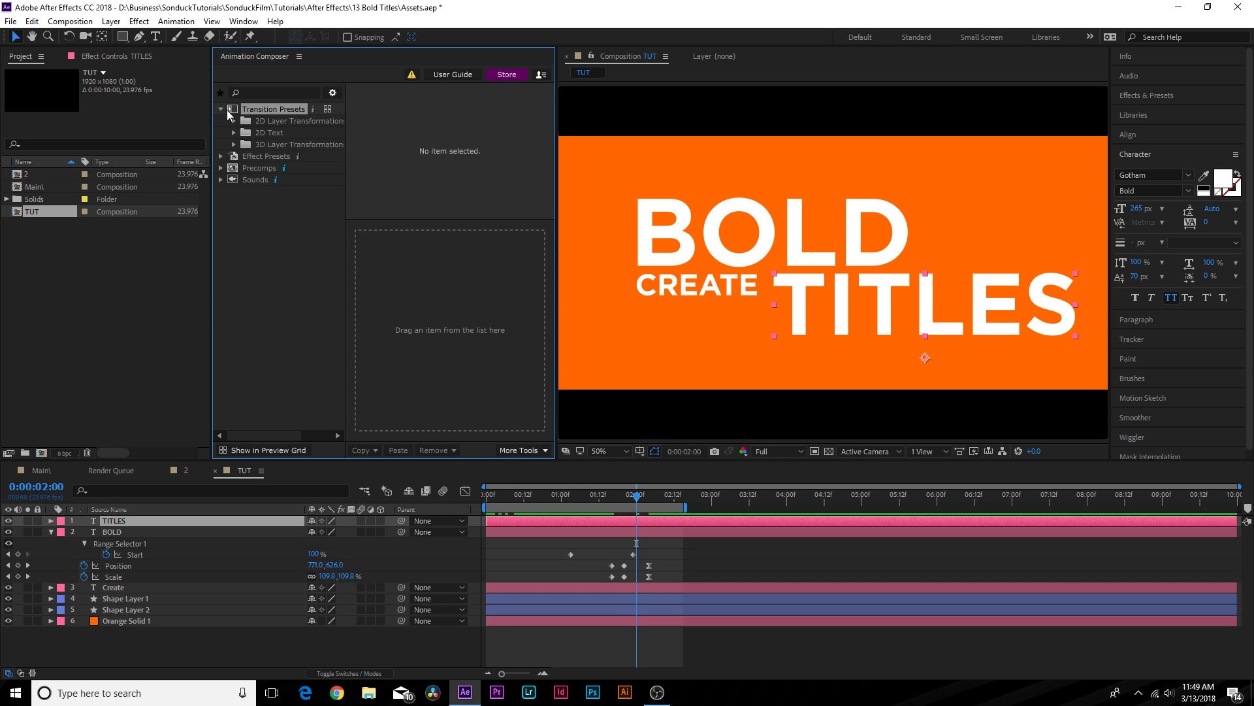
left_click(234, 121)
left_click(247, 214)
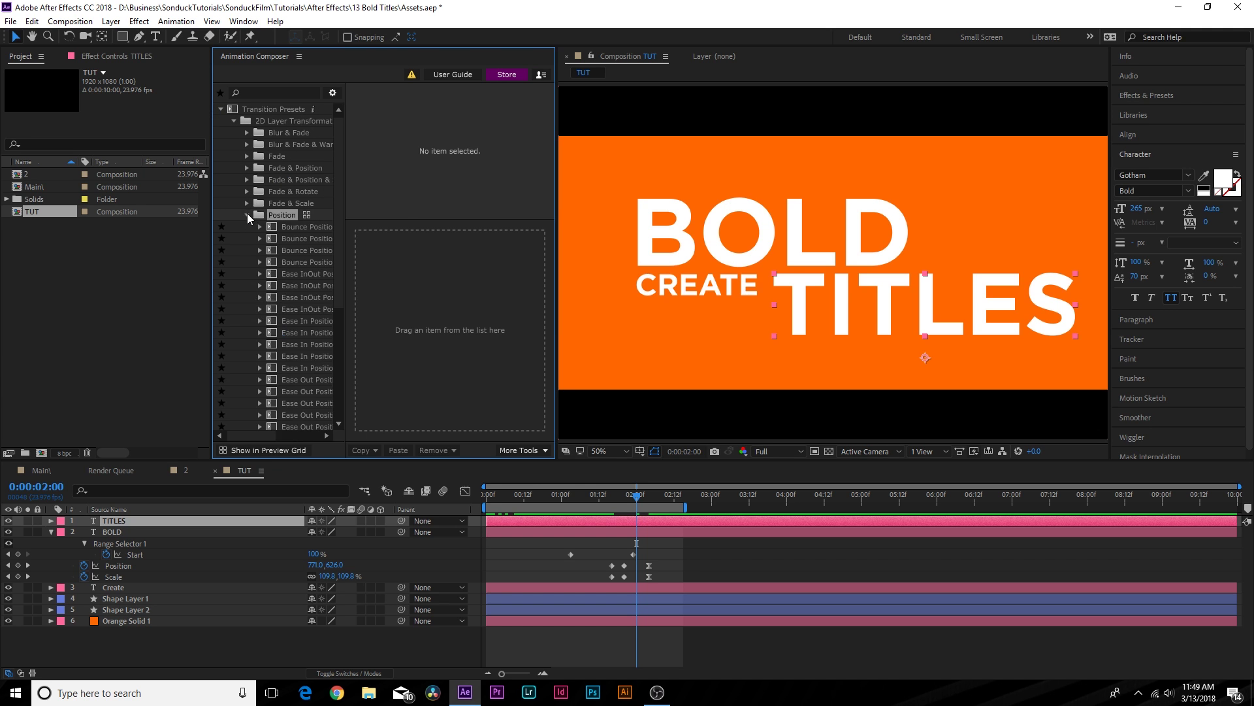
left_click(290, 229)
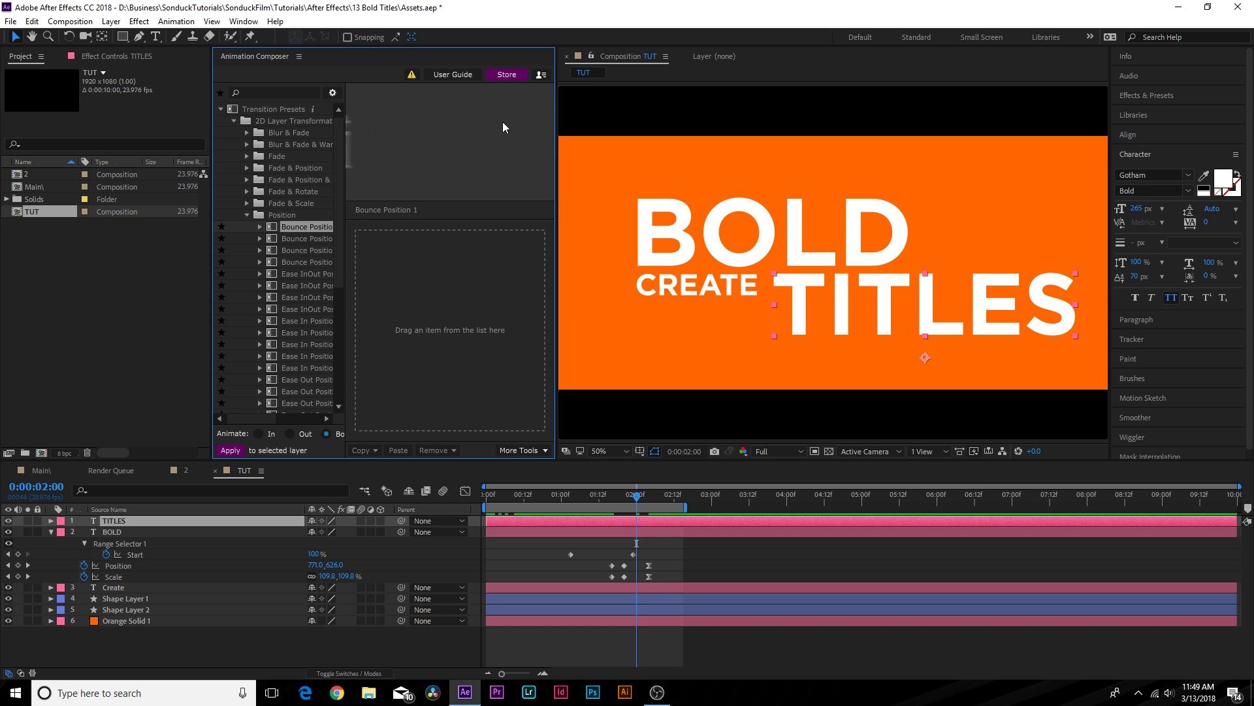
left_click(260, 226)
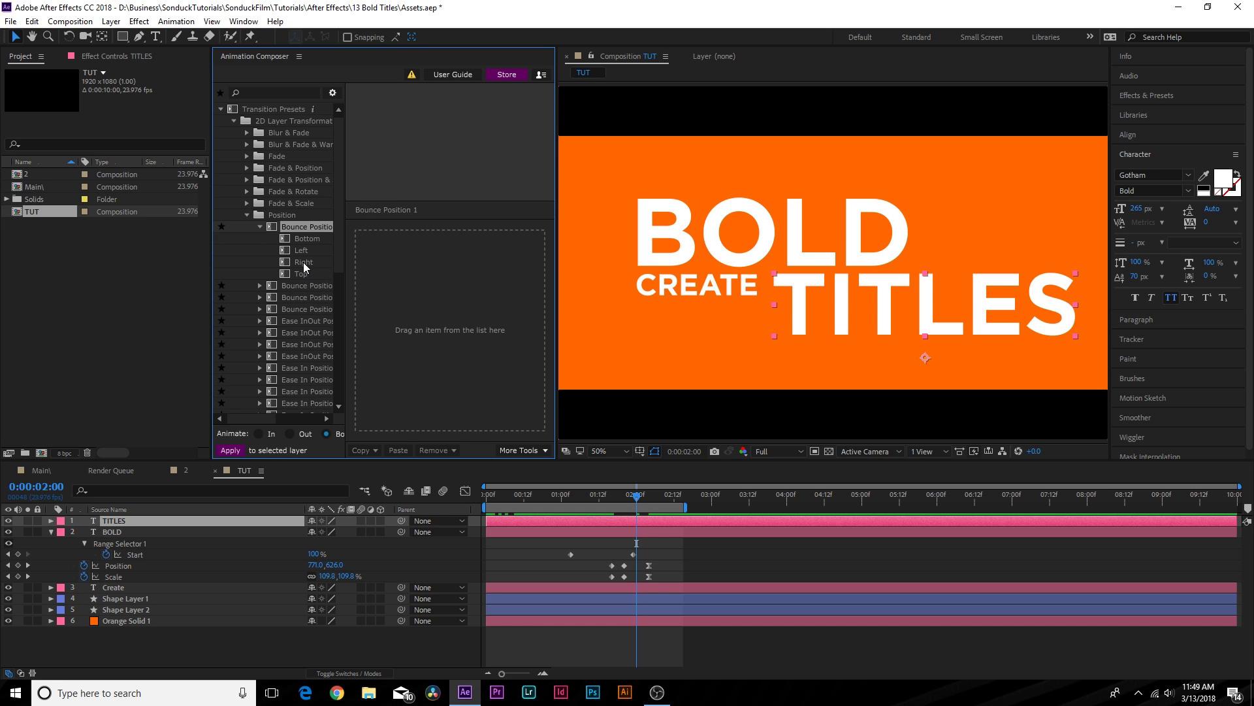
left_click(304, 264)
left_click_drag(287, 267, 417, 279)
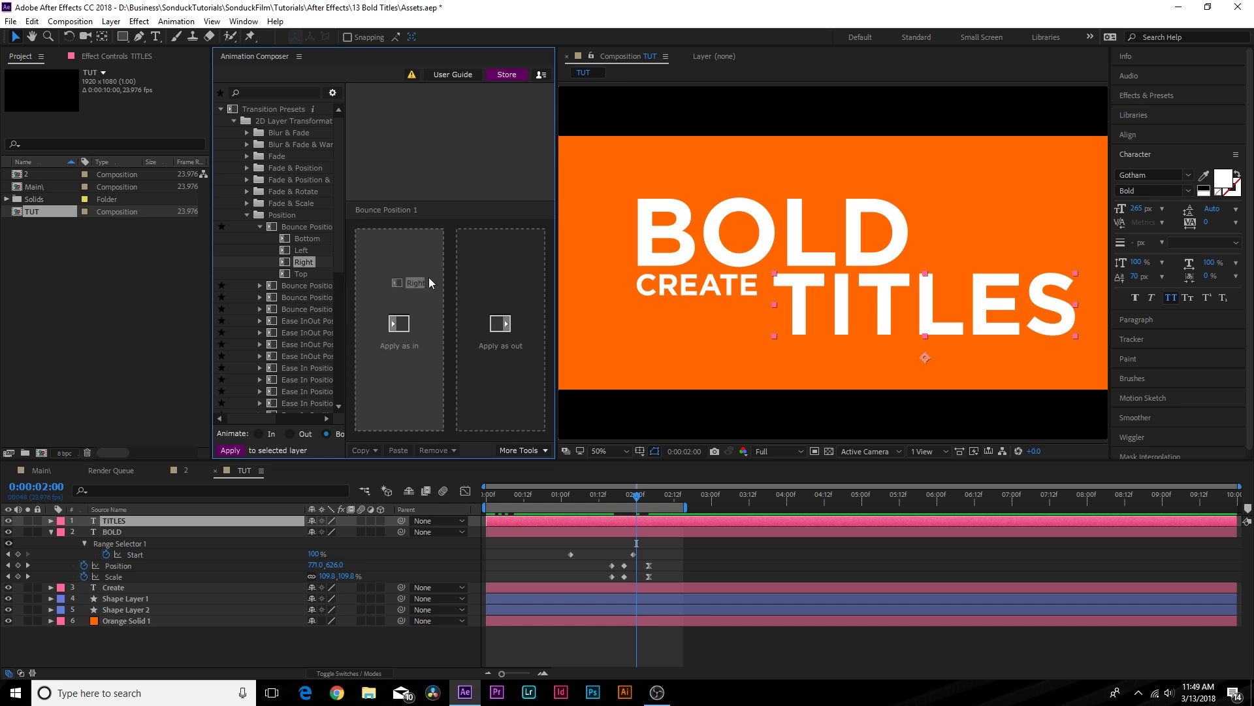
left_click_drag(421, 333, 423, 339)
left_click_drag(617, 494, 614, 484)
key("space")
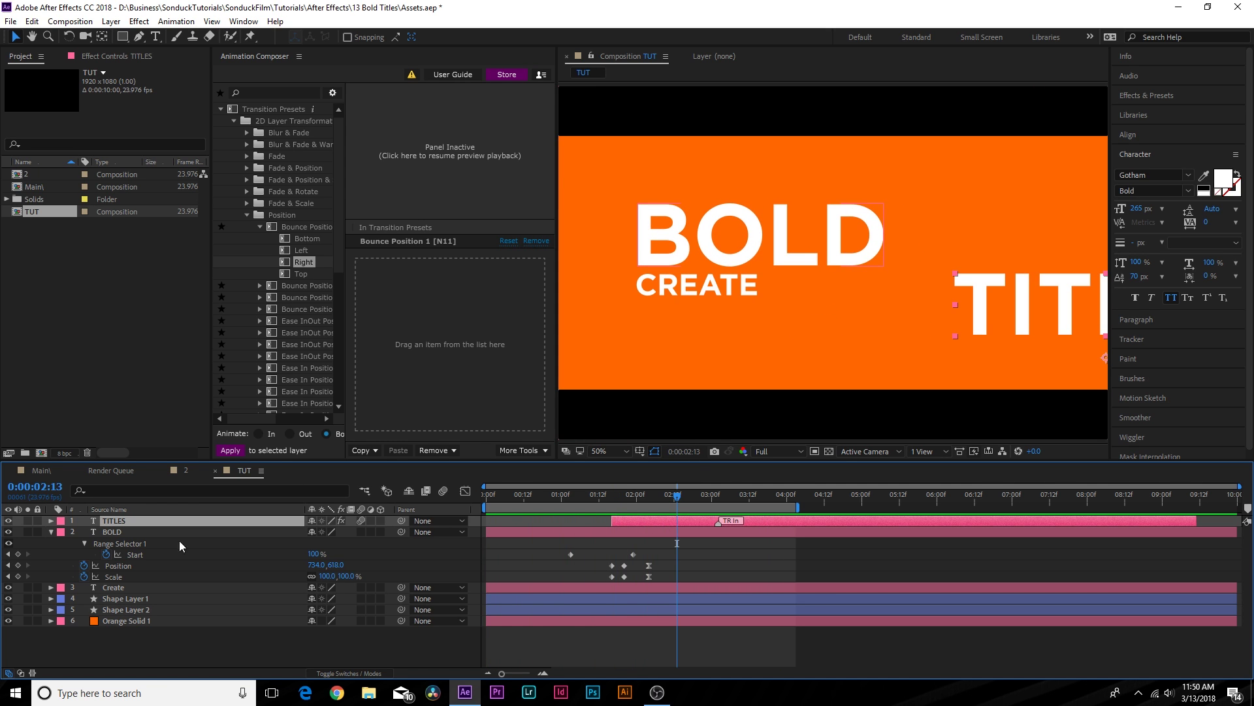
Stop the preview and select the Create, BOLD and TITLES layers together.
left_click(166, 652)
key("u")
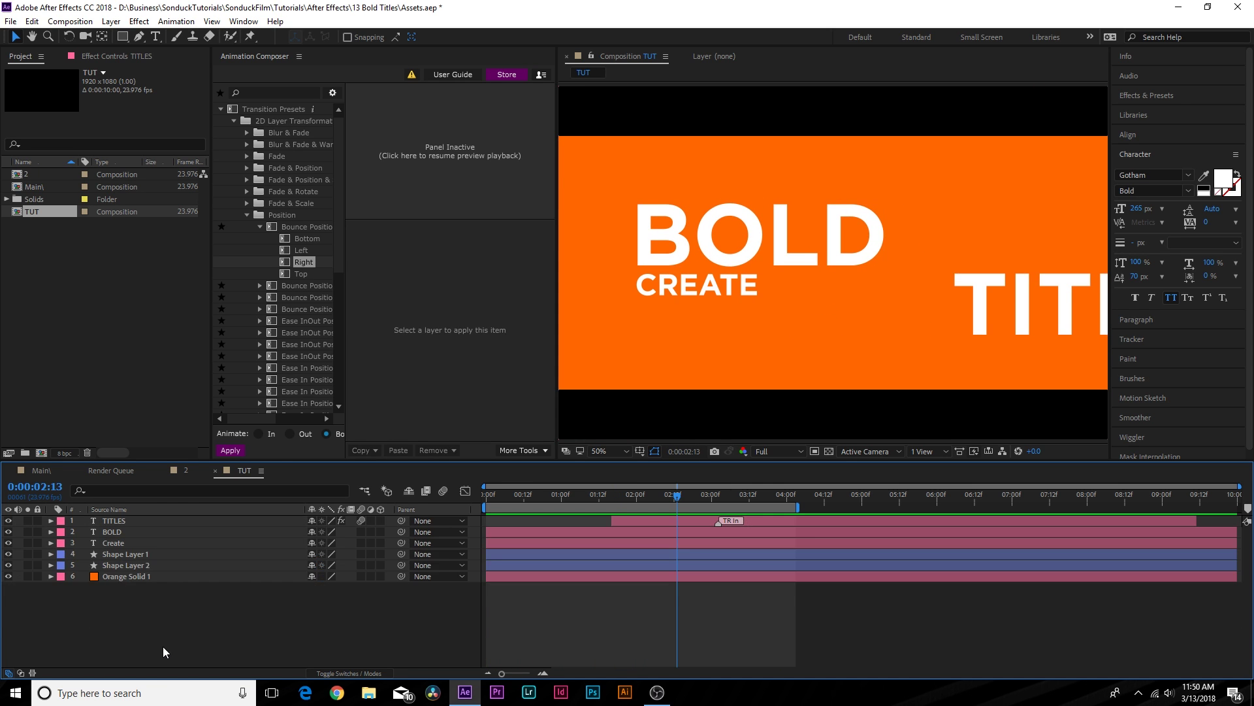
left_click(124, 542)
left_click(128, 520, "shift")
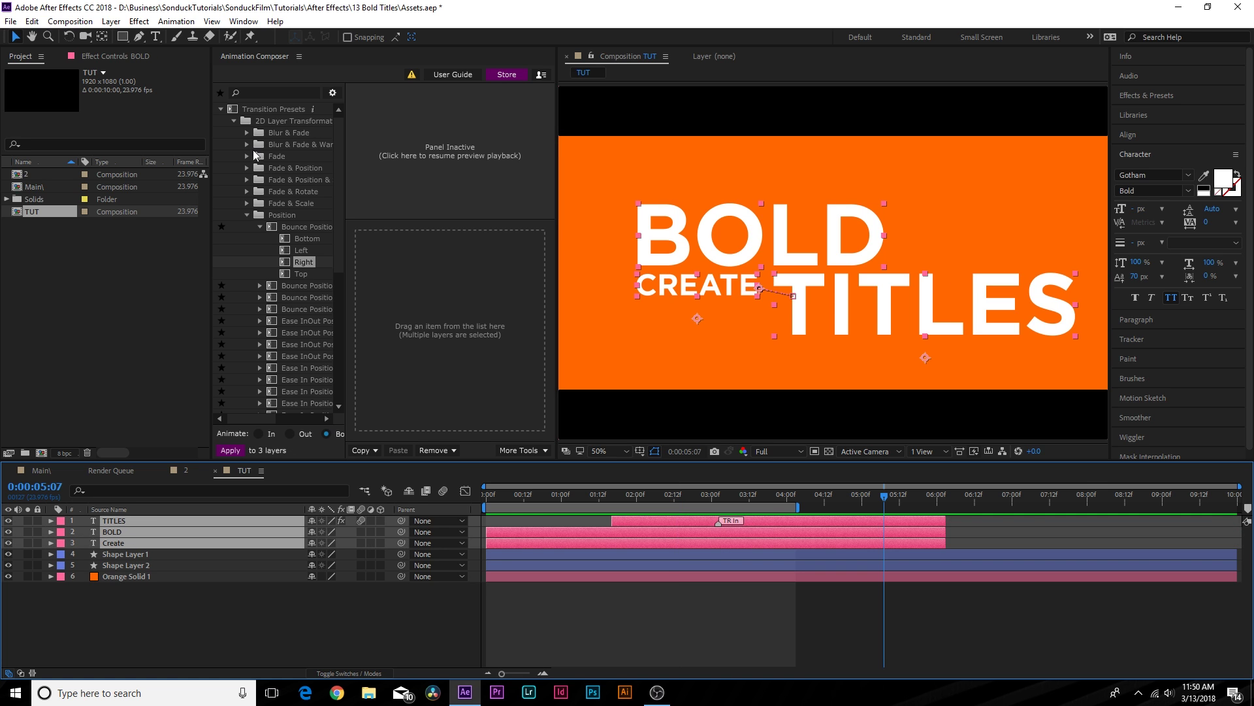
Apply Ease Fade & Scale 2 from Fade & Scale as the out-transition, then preview it.
left_click(247, 203)
left_click(285, 227)
left_click_drag(283, 230, 511, 331)
left_click(887, 495)
key("space")
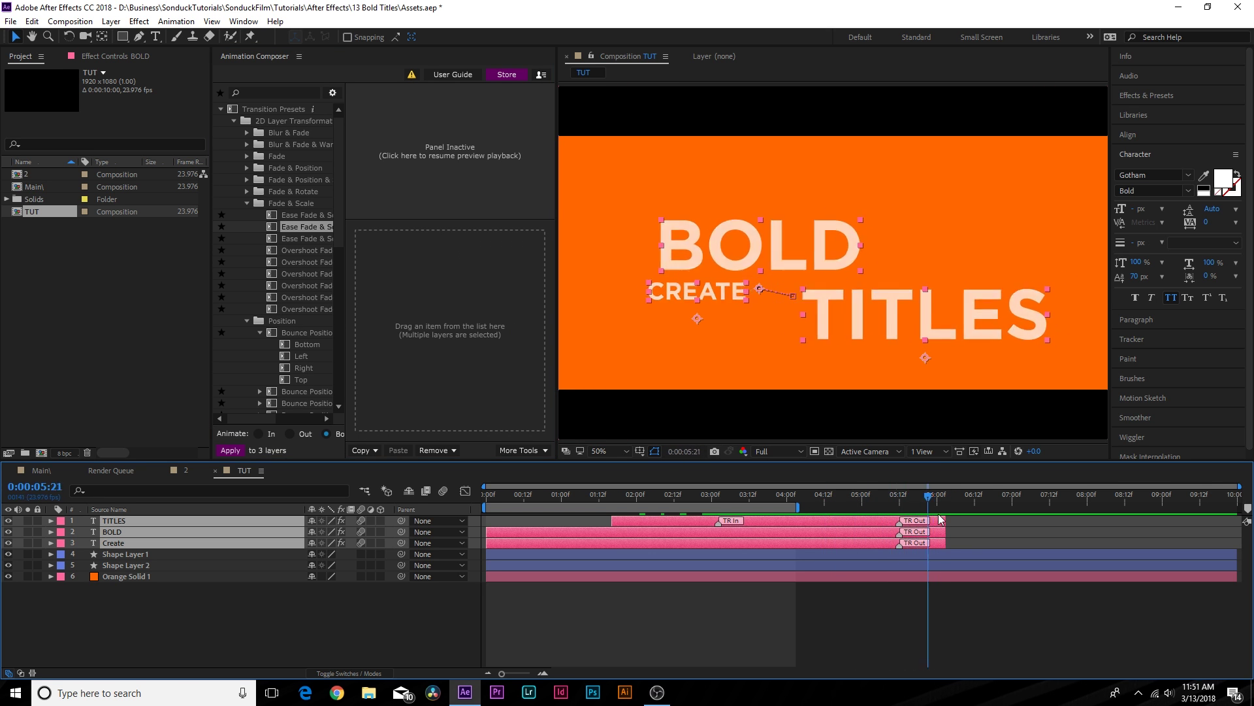
Use Transition Shifter to stagger the out-transitions by 5 frames, then check the exit timing.
left_click(523, 451)
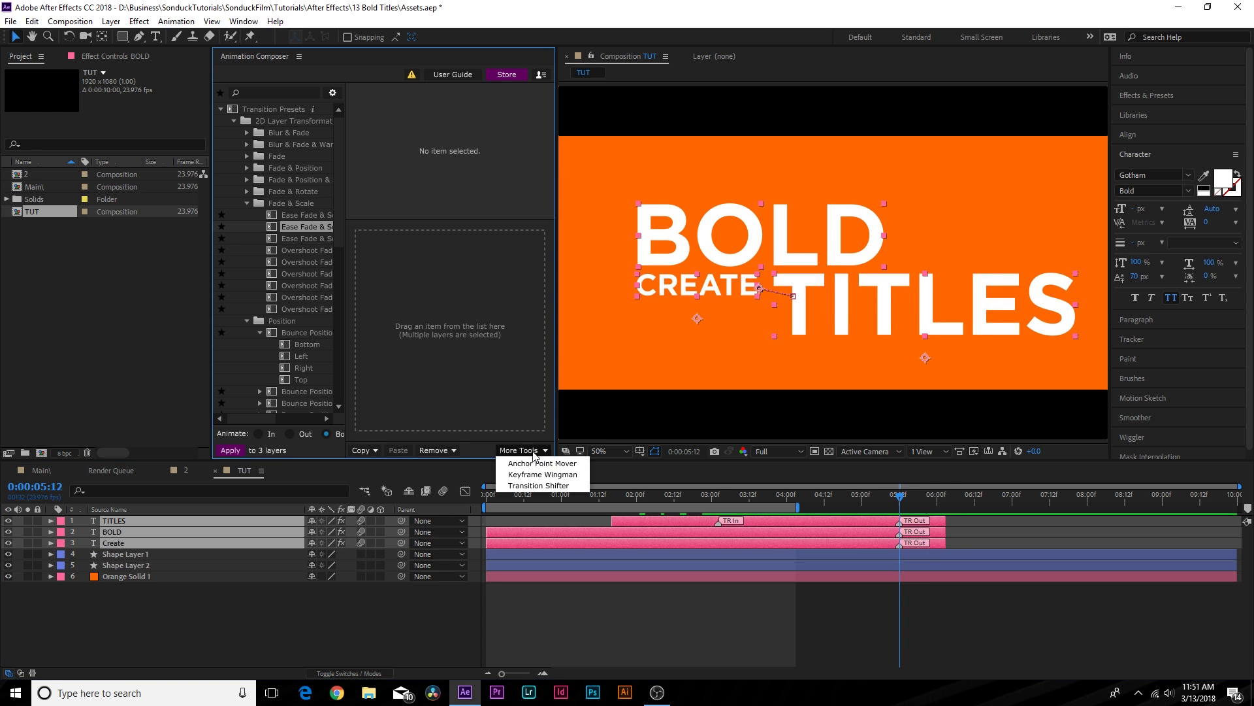
left_click(527, 485)
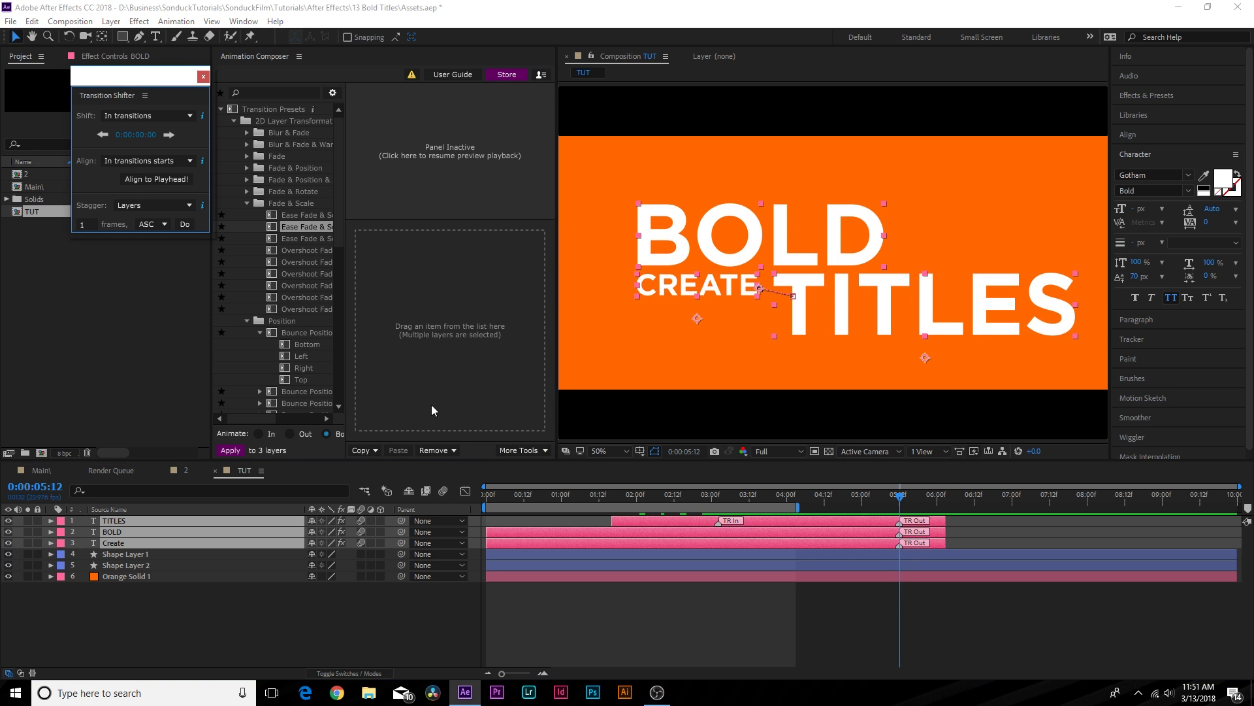
left_click(129, 117)
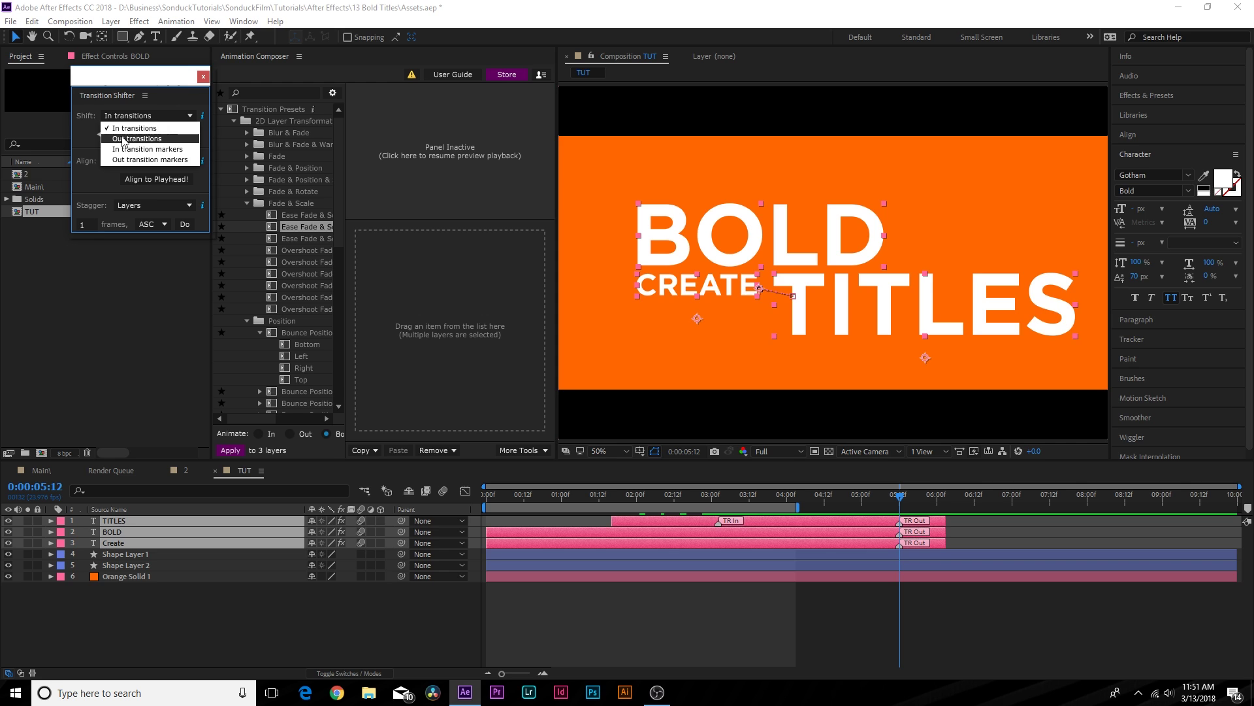
left_click(126, 138)
left_click(85, 224)
type("51")
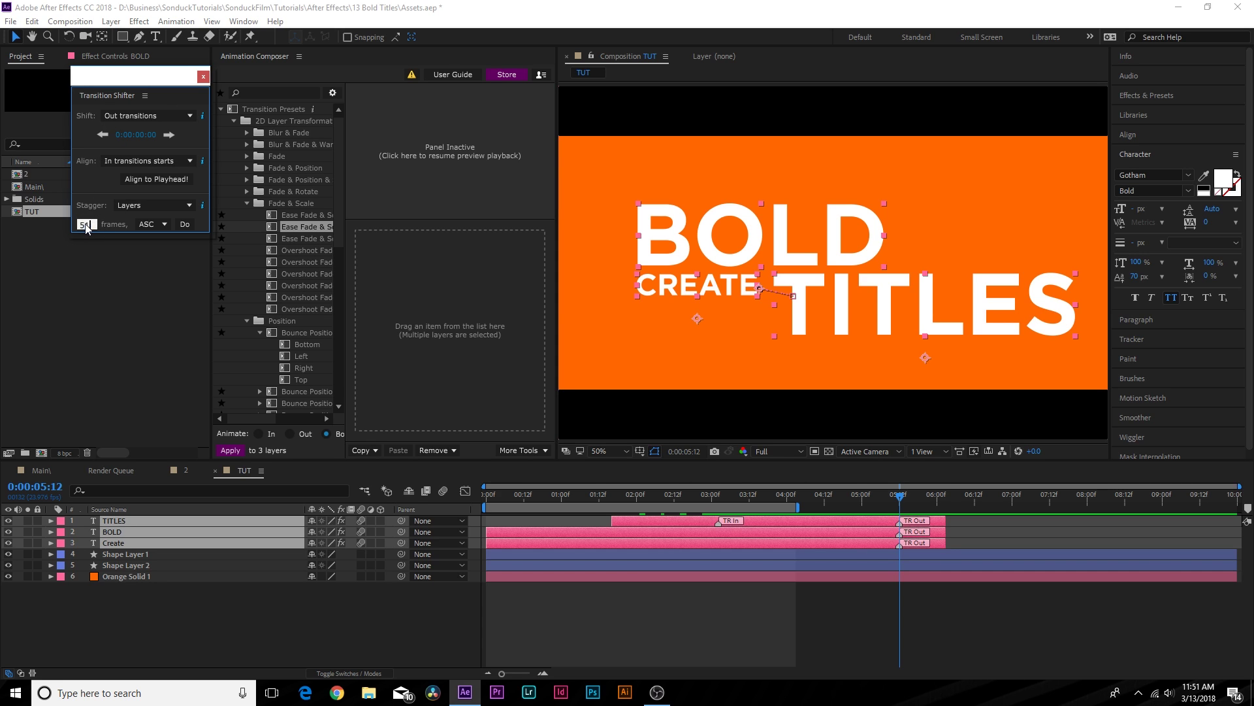
key("BackSpace")
key("Return")
left_click(183, 226)
left_click(855, 498)
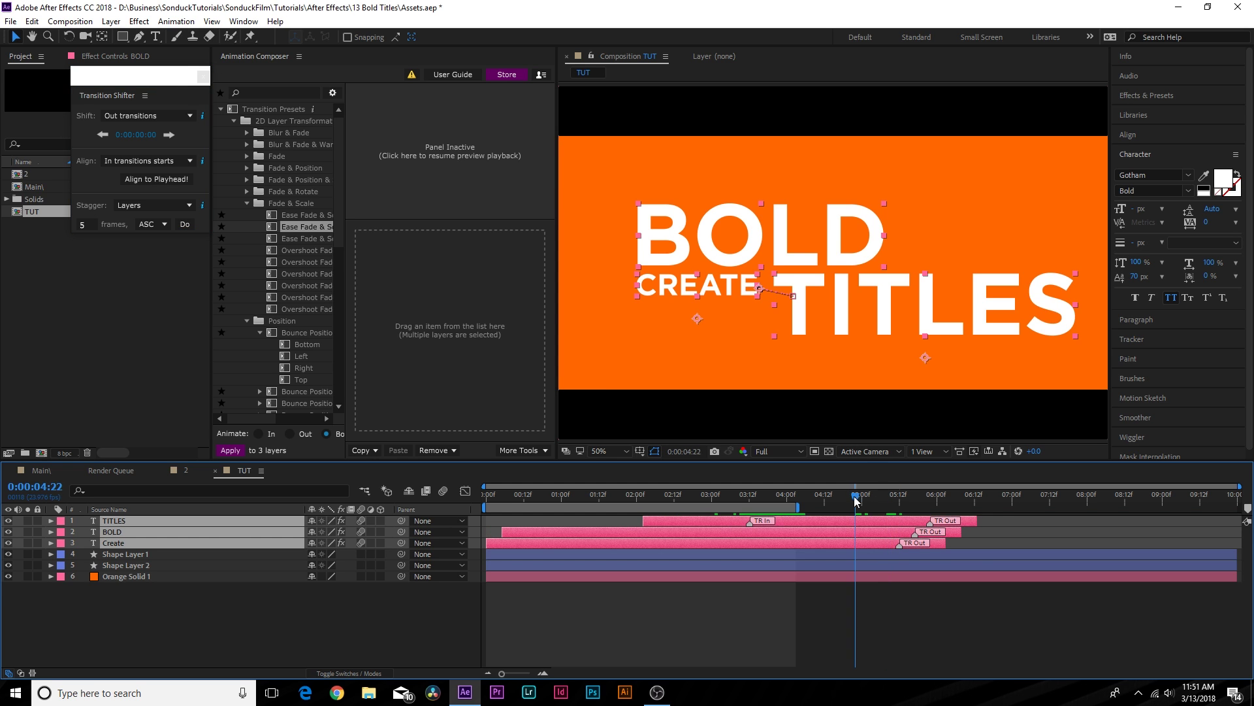
left_click(999, 497)
Set the work area end at 06:20 and extend its start back to 0:00.
key("n")
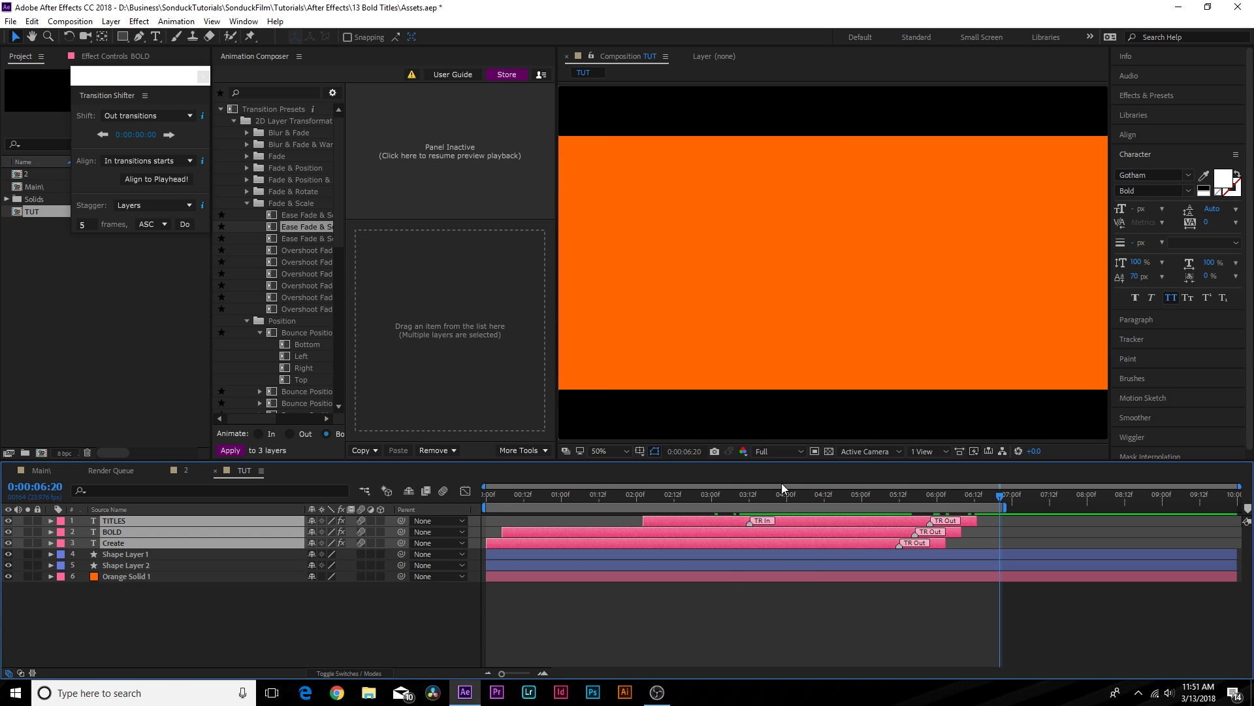
left_click_drag(485, 506, 737, 506)
key("space")
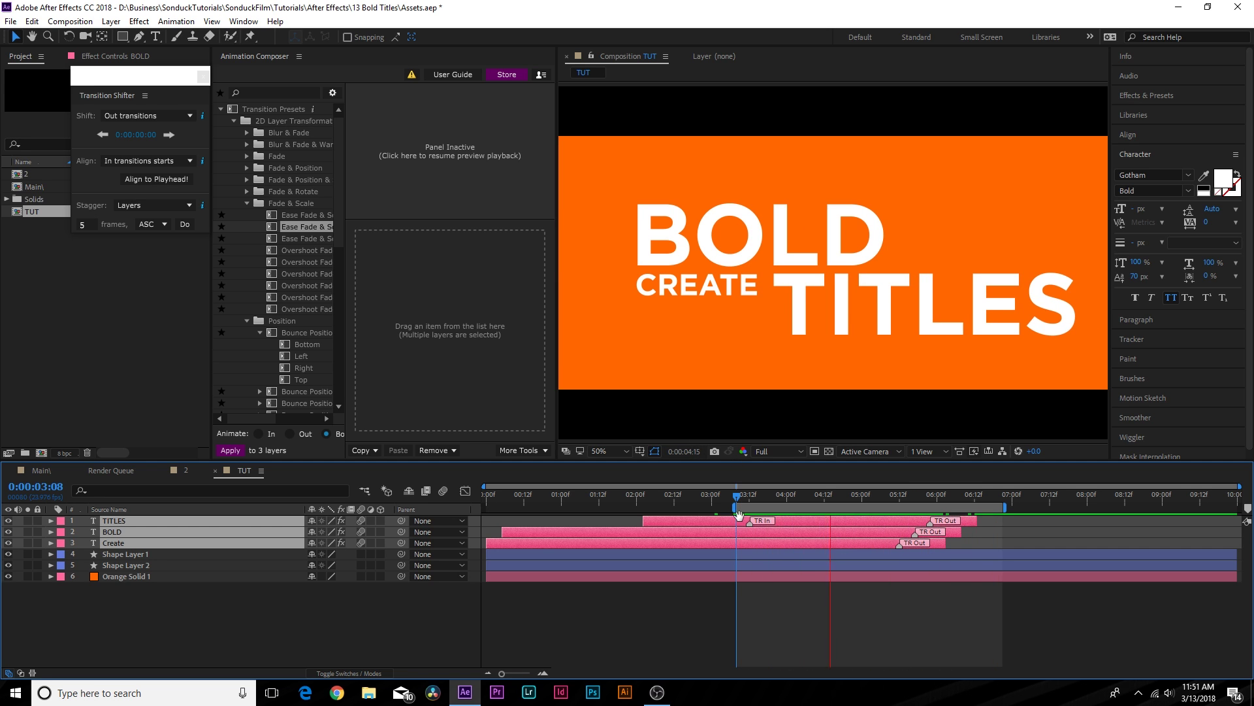
left_click_drag(737, 507, 492, 502)
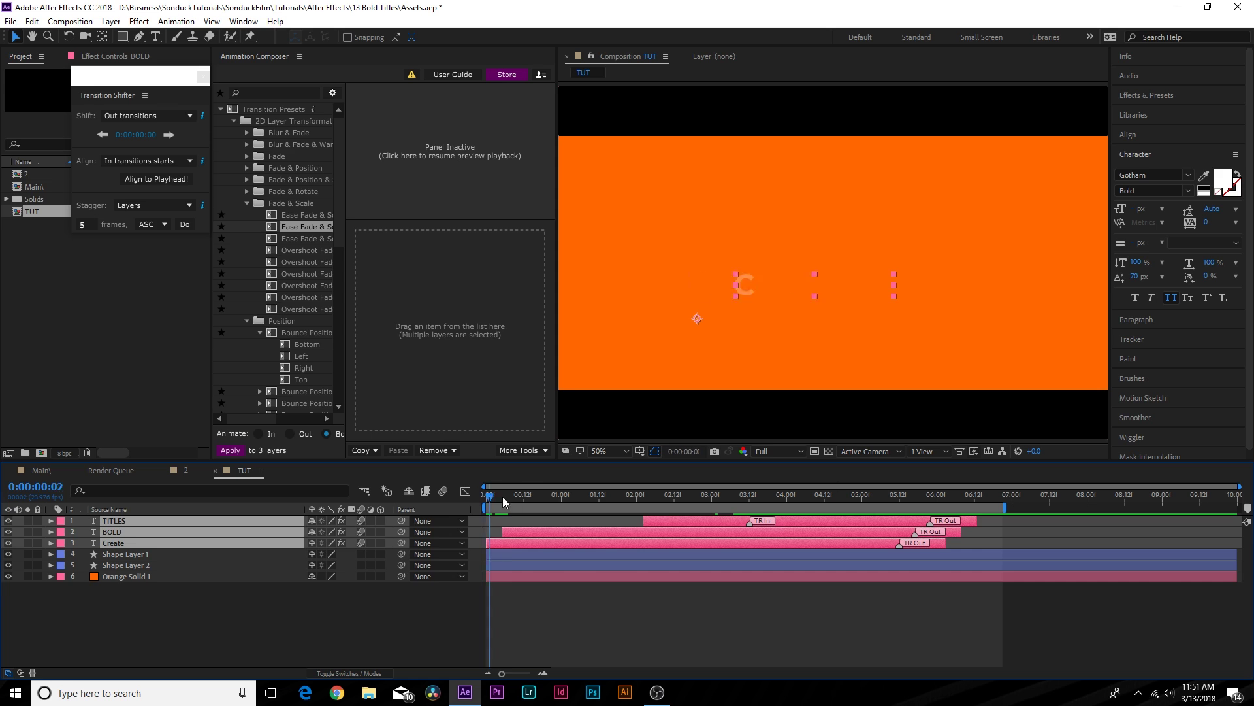
right_click(276, 73)
left_click(279, 68)
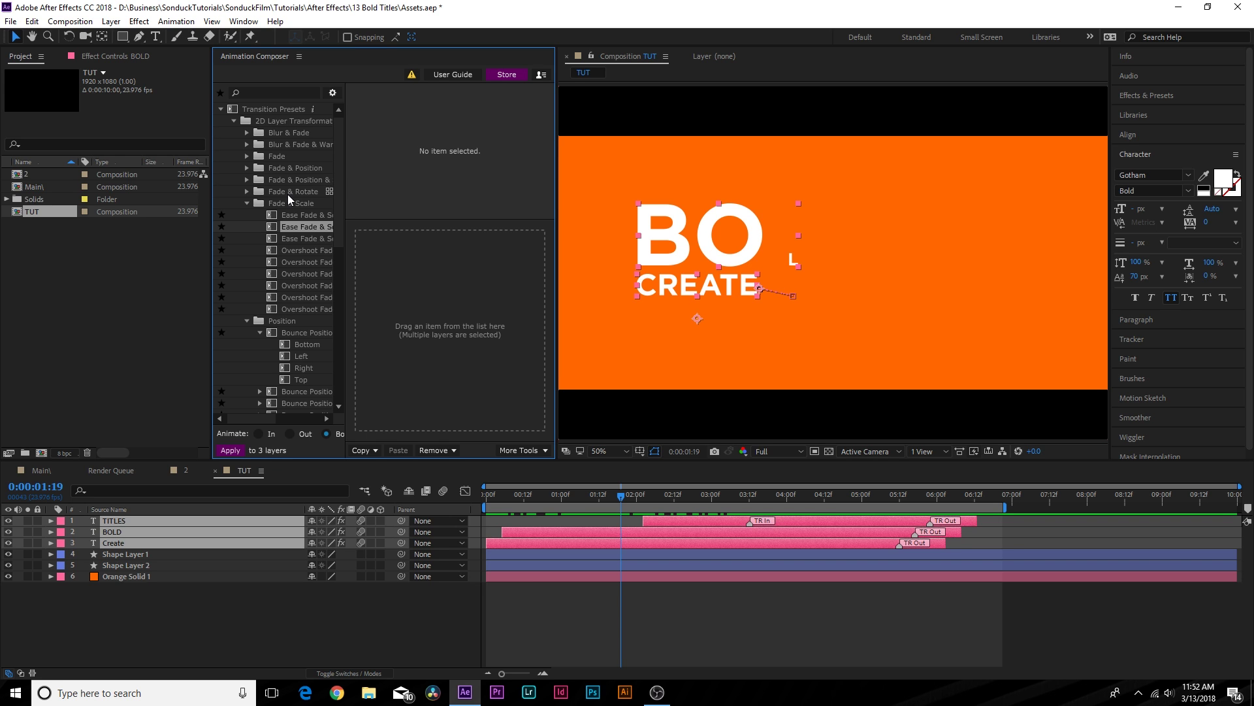
Preview the full title animation and scrub through the out-transition timing.
left_click(546, 505)
key("space")
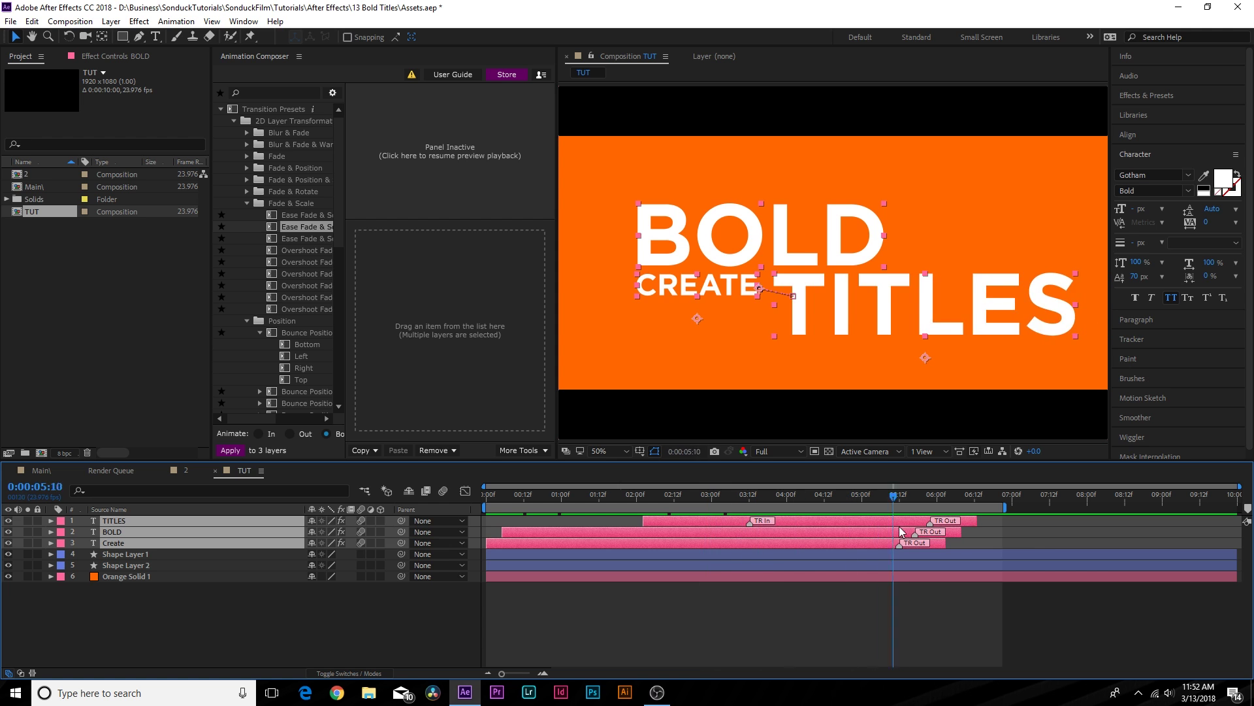
left_click(853, 494)
mouse_move(856, 536)
left_mouse_down()
mouse_move(658, 532)
mouse_move(938, 523)
mouse_move(527, 521)
mouse_move(967, 520)
mouse_move(829, 520)
mouse_move(901, 519)
mouse_move(859, 519)
left_mouse_up()
scroll(264, 179, "down", 3)
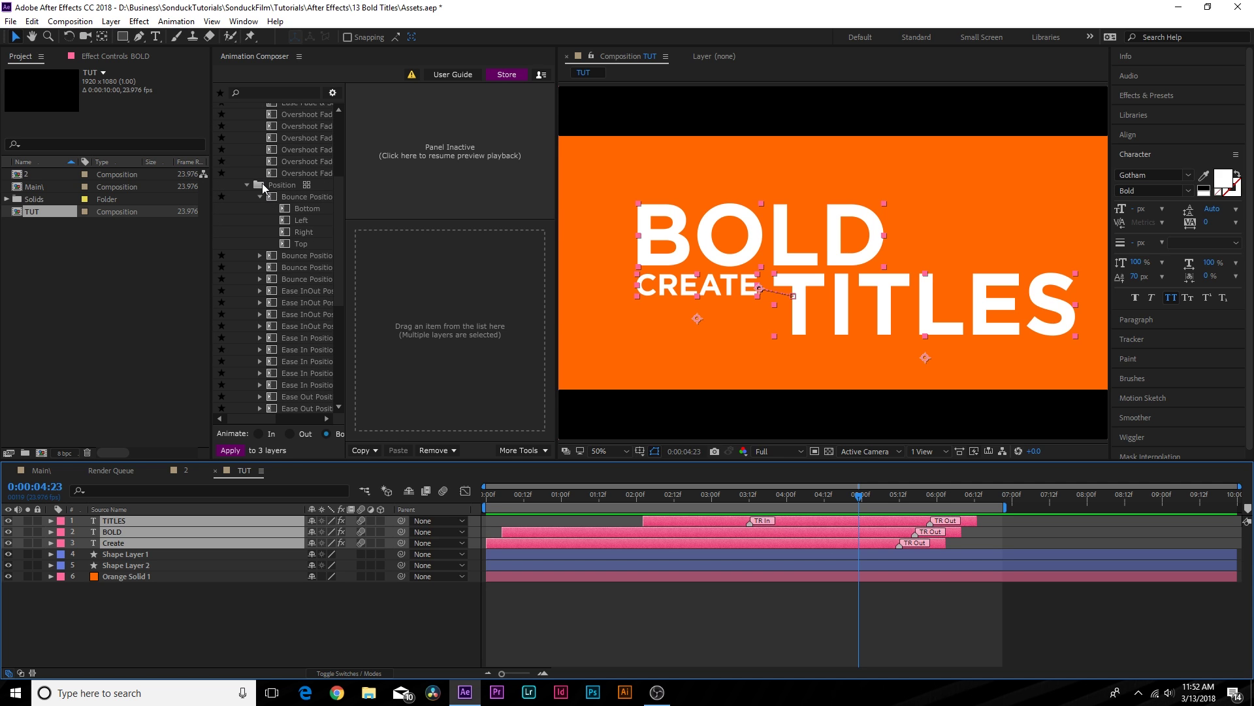
scroll(304, 259, "up", 3)
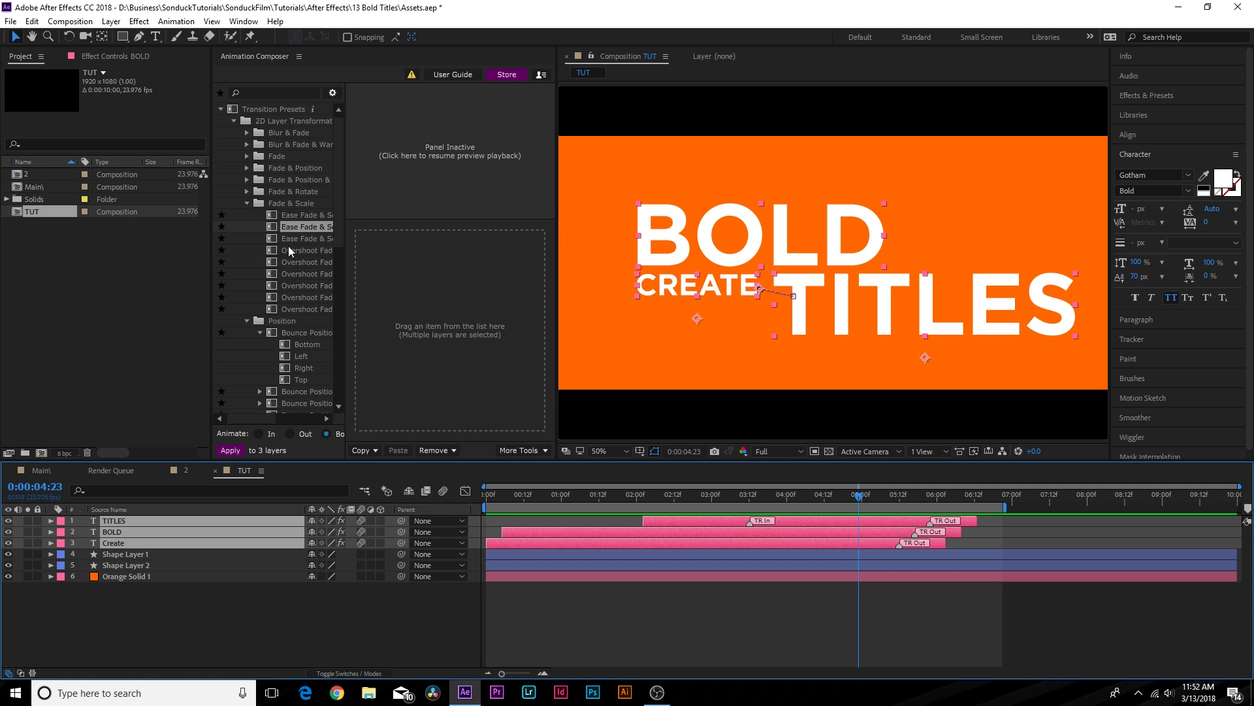
left_click(233, 121)
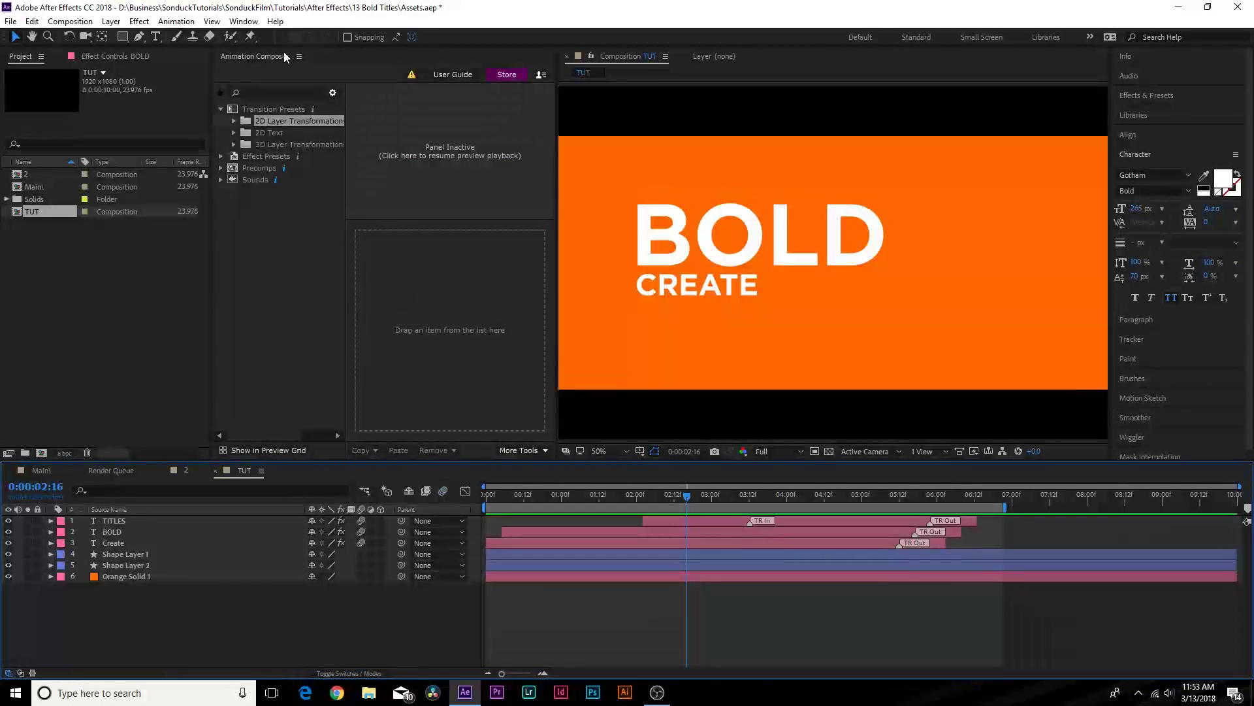
Close the Animation Composer panel and scrub through the BOLD CREATE TITLES animation.
left_click(300, 56)
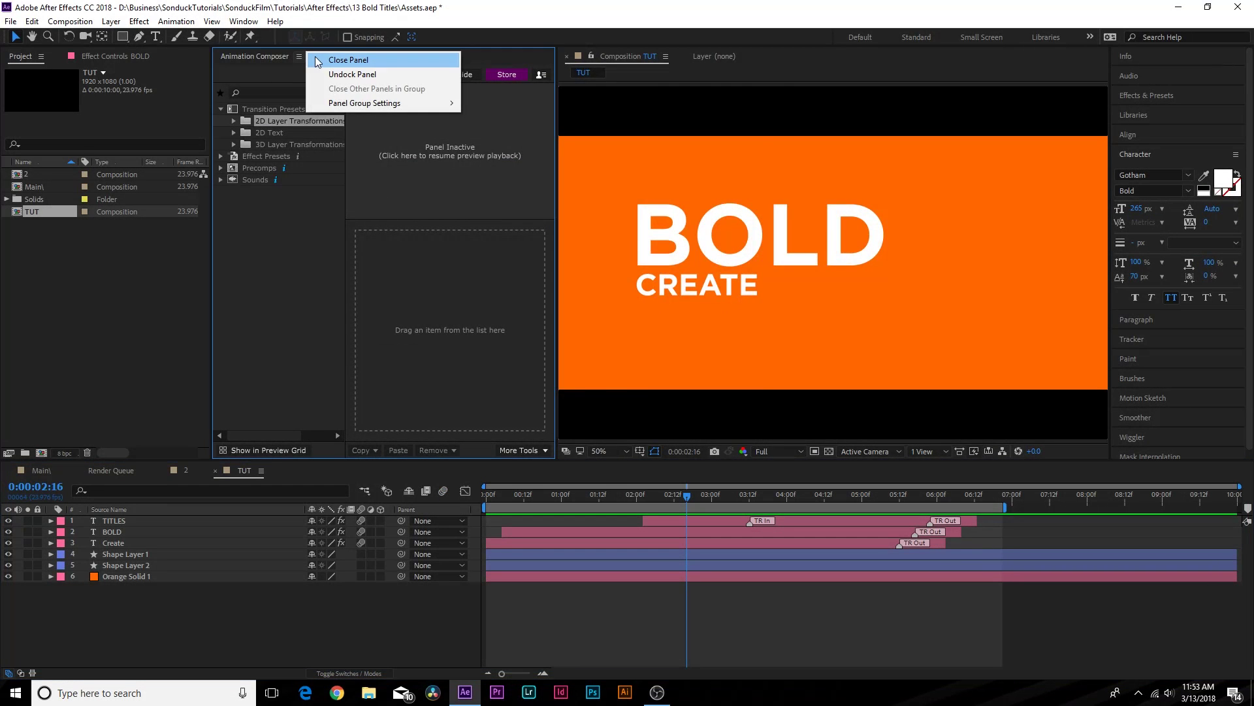
left_click(313, 56)
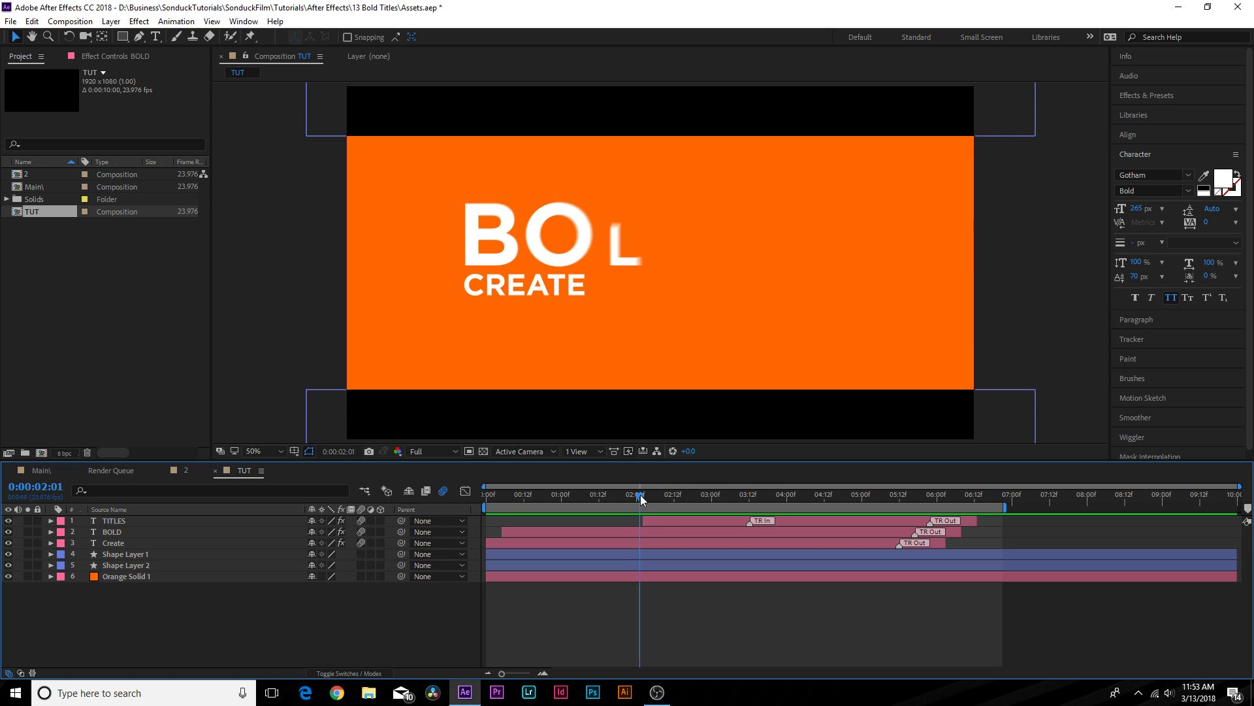
left_click_drag(665, 494, 729, 495)
left_click_drag(844, 499, 766, 502)
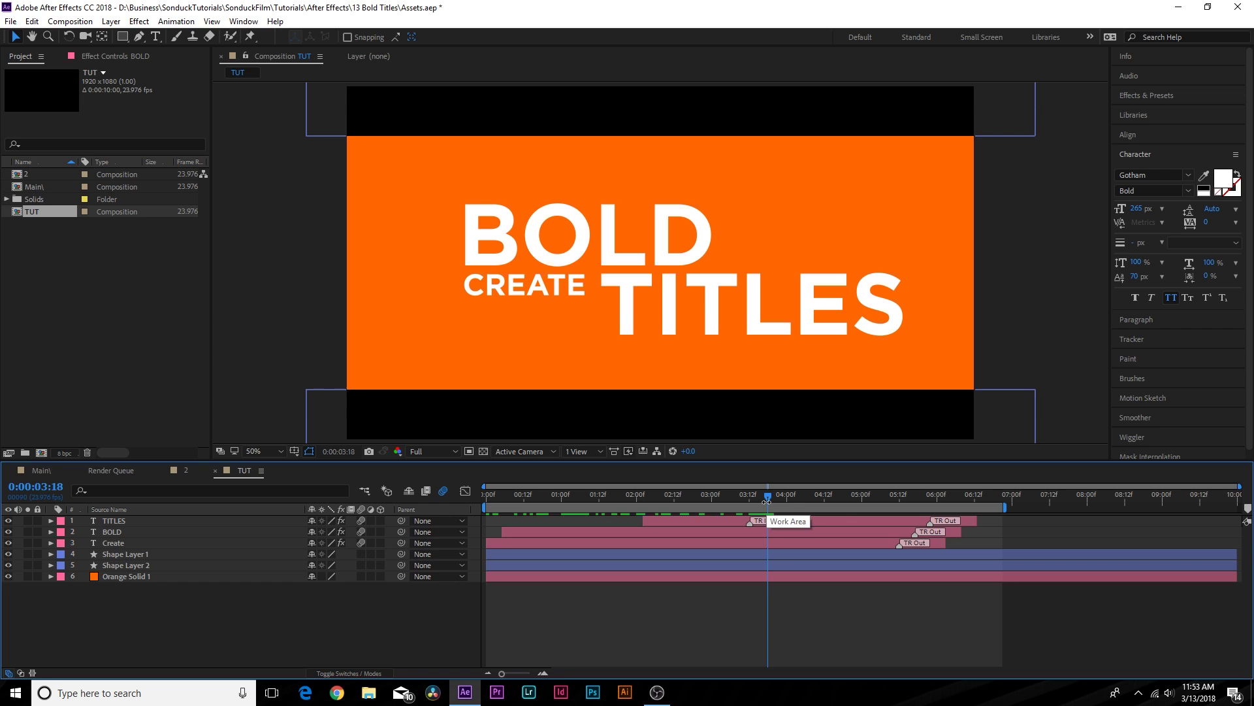